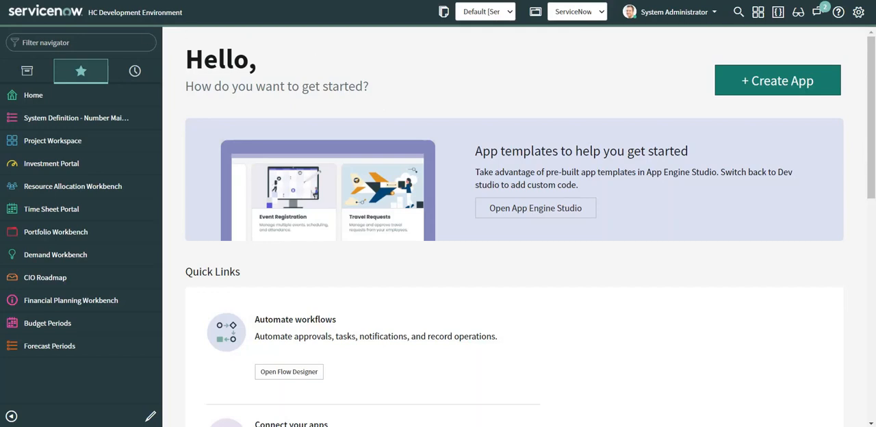
Find and open the Application Manifest for ServiceNow for Microsoft Teams, and move the manifest to draft
{"action": "type", "text": "a"}
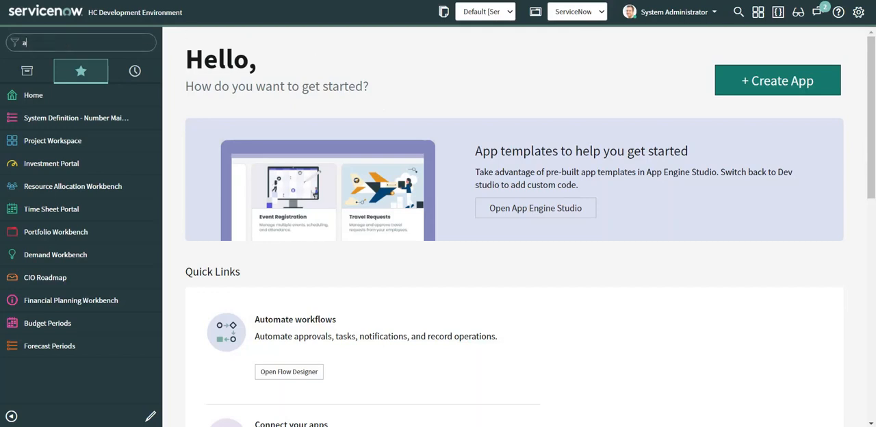
{"action": "type", "text": "pplicat"}
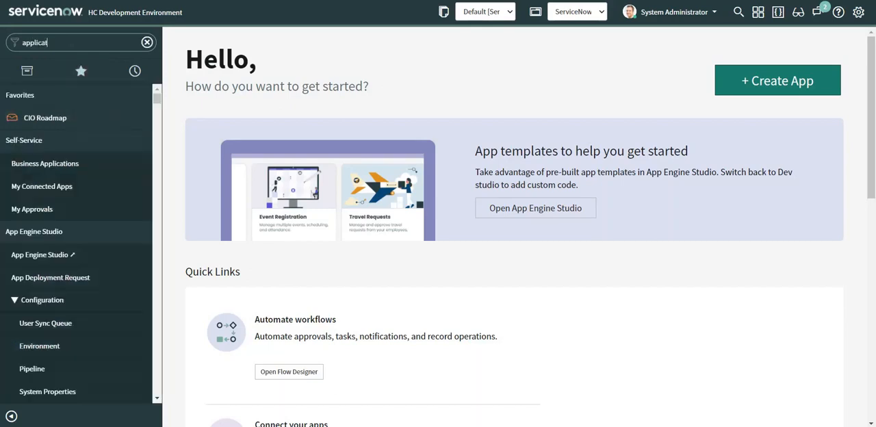
{"action": "type", "text": "ion manife"}
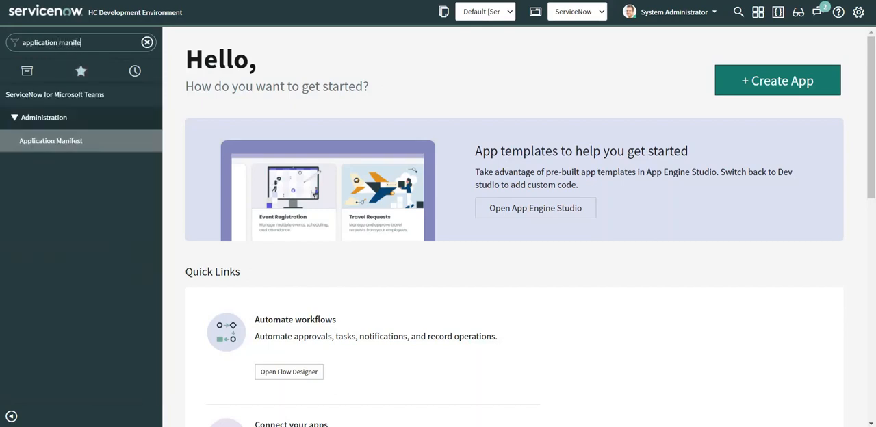
{"action": "type", "text": "st"}
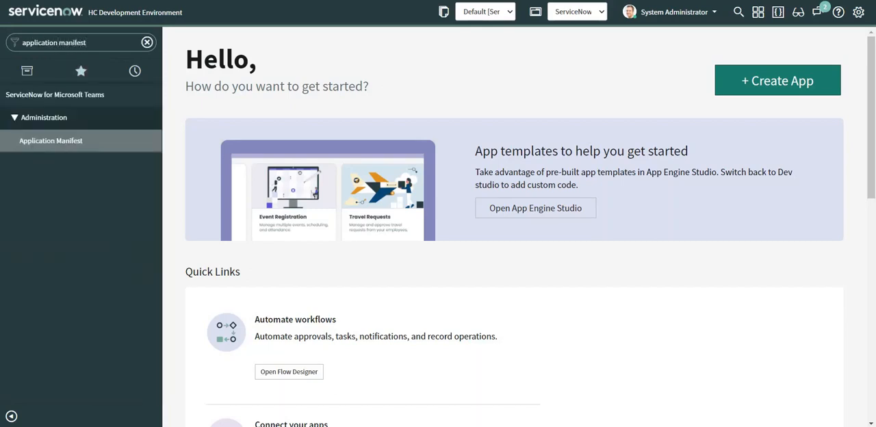
{"action": "left_click", "coordinate": [56, 141]}
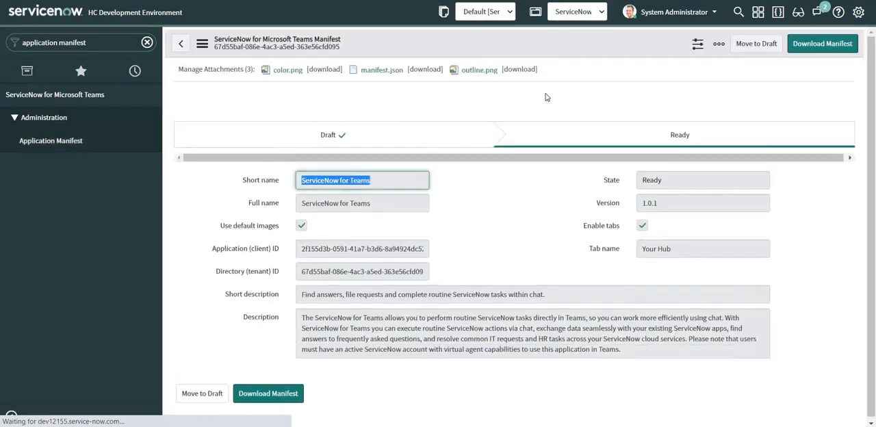
{"action": "left_click", "coordinate": [751, 43]}
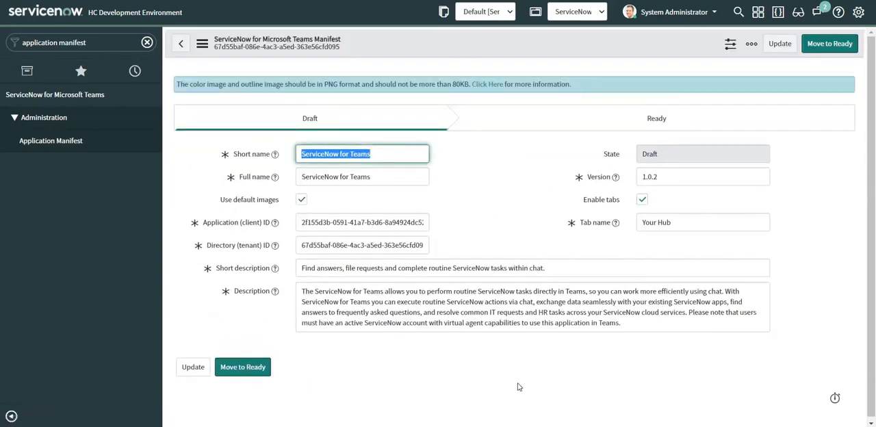
Copy the application (client) ID from the notes in the text editor and replace the manifest's Application (client) ID with it
{"action": "key", "text": "alt+Tab"}
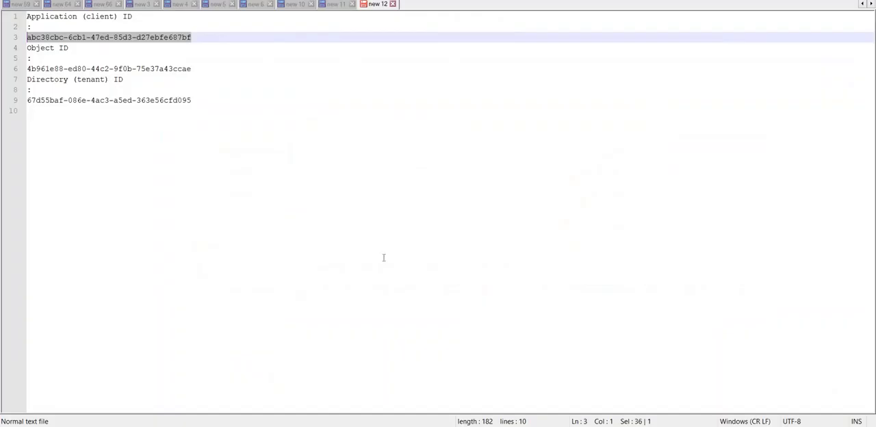
{"action": "right_click", "coordinate": [78, 39]}
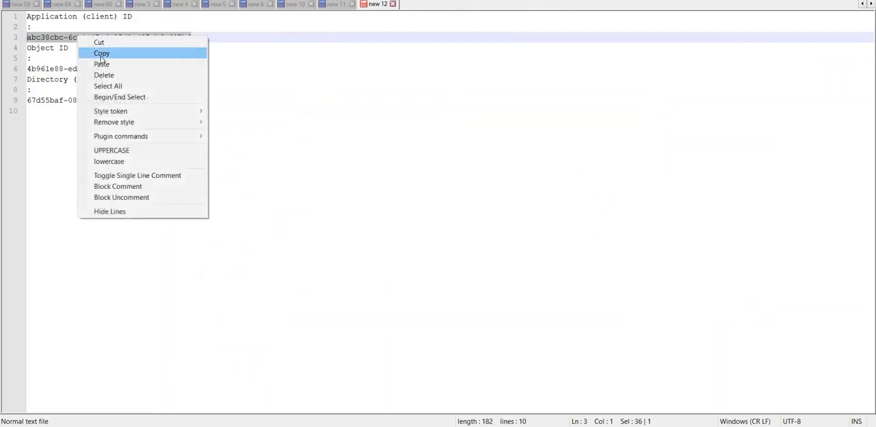
{"action": "left_click", "coordinate": [101, 53]}
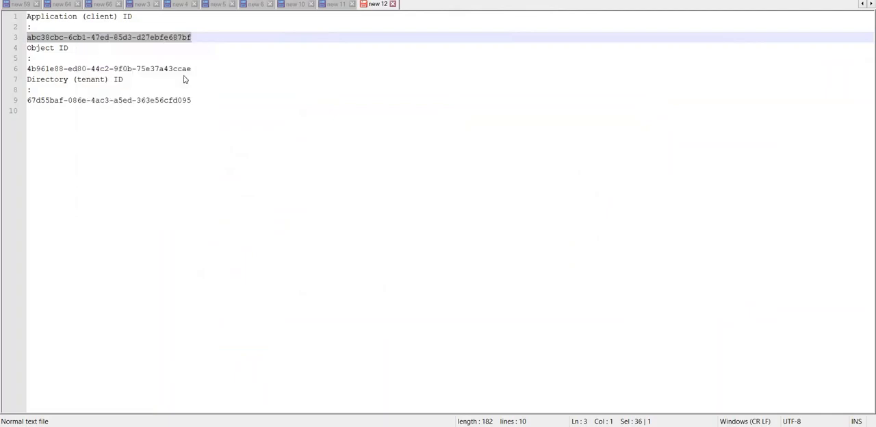
{"action": "key", "text": "alt+Tab"}
{"action": "triple_click", "coordinate": [340, 222]}
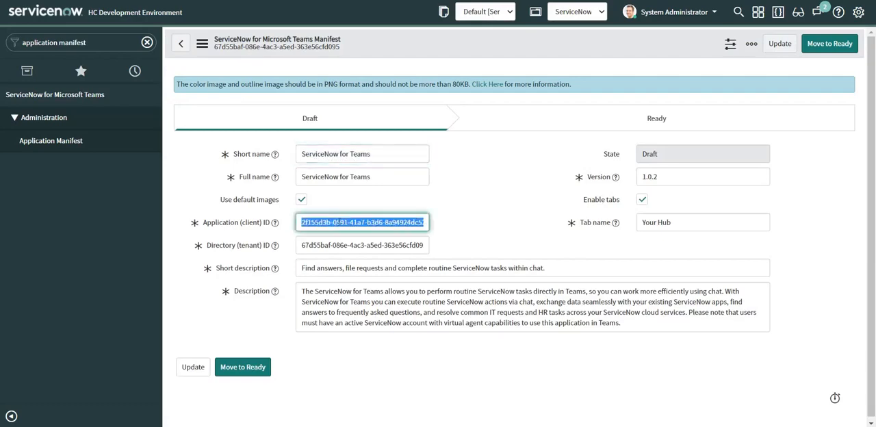
{"action": "key", "text": "ctrl+v"}
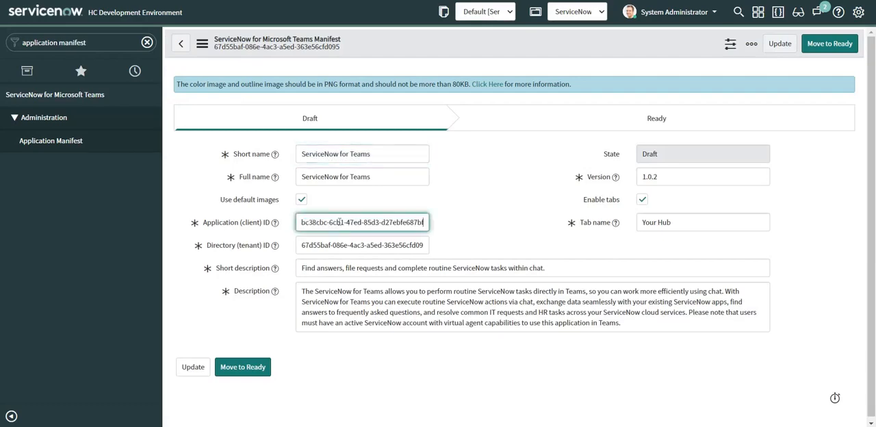
Copy the directory (tenant) ID from the text editor notes and replace the manifest's Directory (tenant) ID with it
{"action": "key", "text": "alt+Tab"}
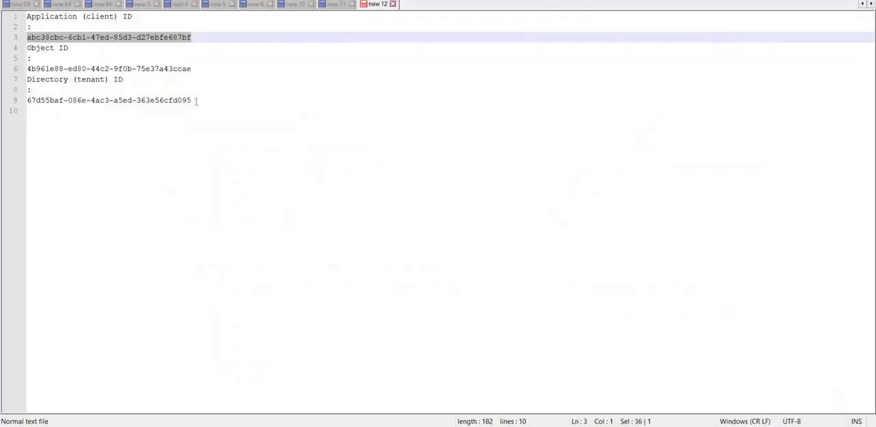
{"action": "left_click_drag", "start_coordinate": [196, 101], "coordinate": [23, 102]}
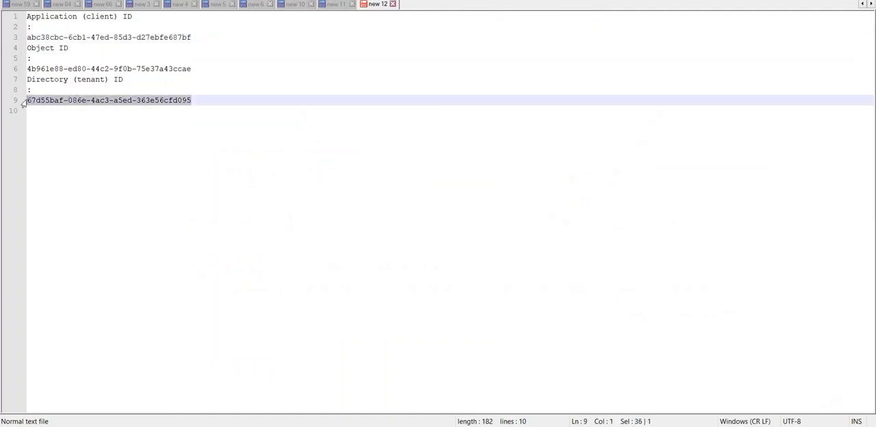
{"action": "key", "text": "alt+Tab"}
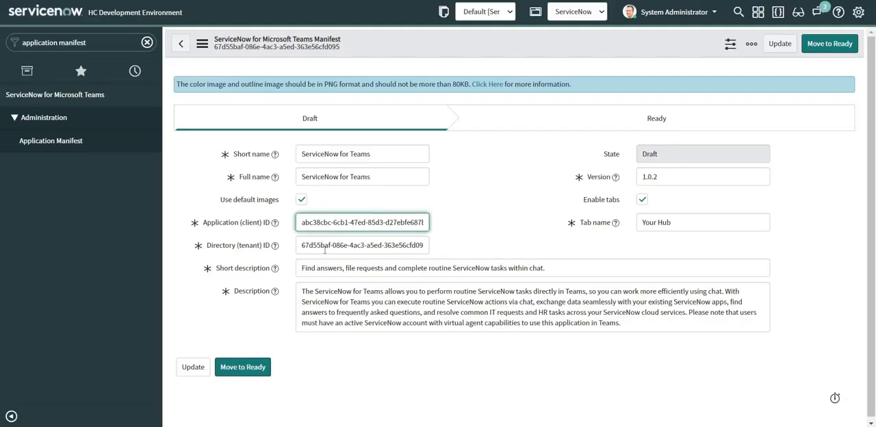
{"action": "left_click", "coordinate": [324, 247]}
{"action": "key", "text": "ctrl+a"}
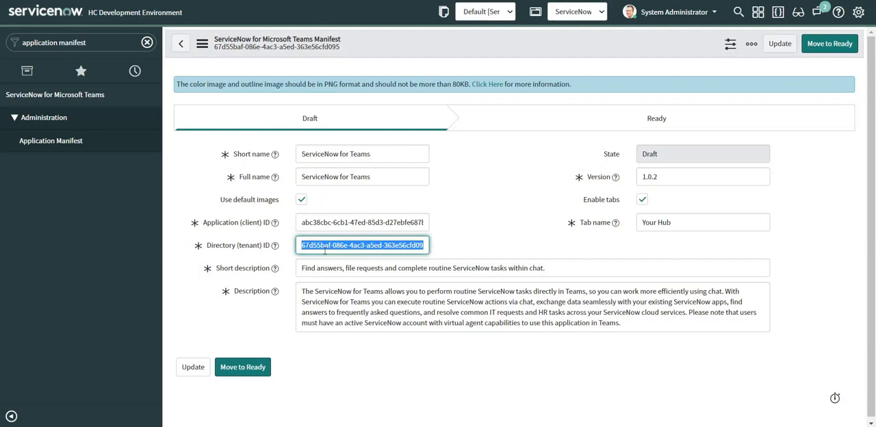
{"action": "key", "text": "ctrl+v"}
{"action": "left_click", "coordinate": [481, 224]}
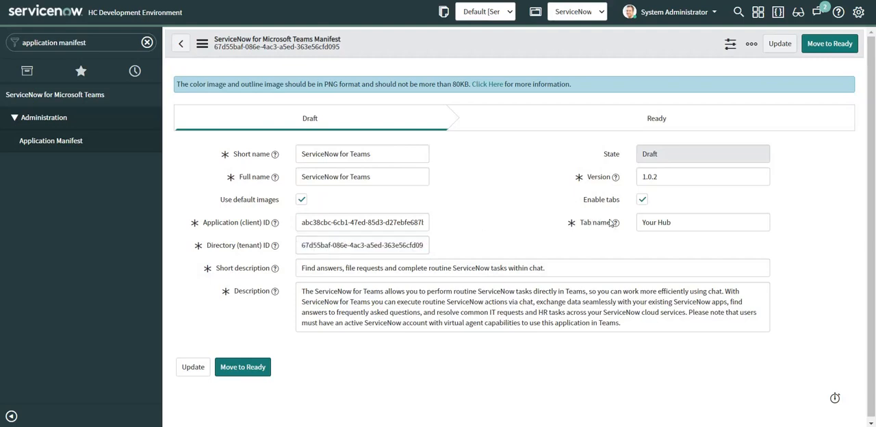
Turn off the manifest's default images to view the color and outline image fields, and turn the default images back on
{"action": "left_click_drag", "start_coordinate": [679, 222], "coordinate": [638, 226]}
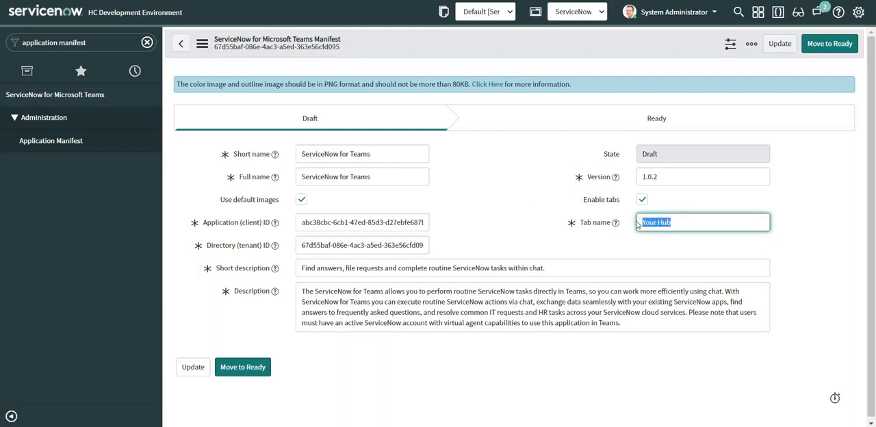
{"action": "left_click", "coordinate": [477, 186]}
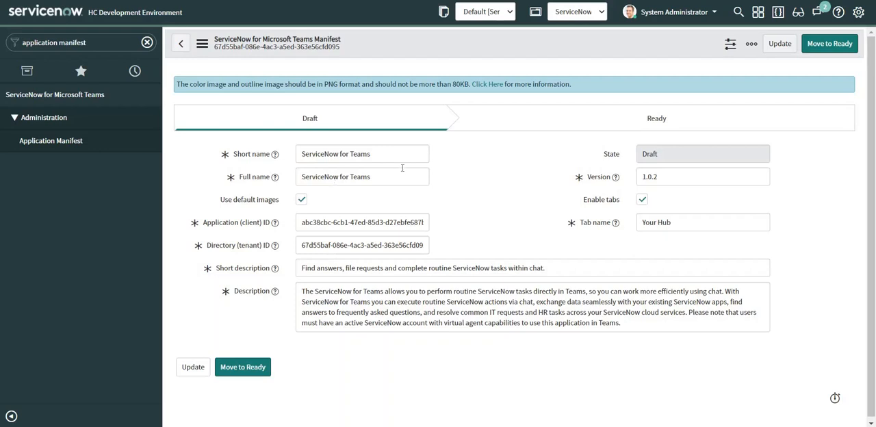
{"action": "left_click", "coordinate": [301, 199]}
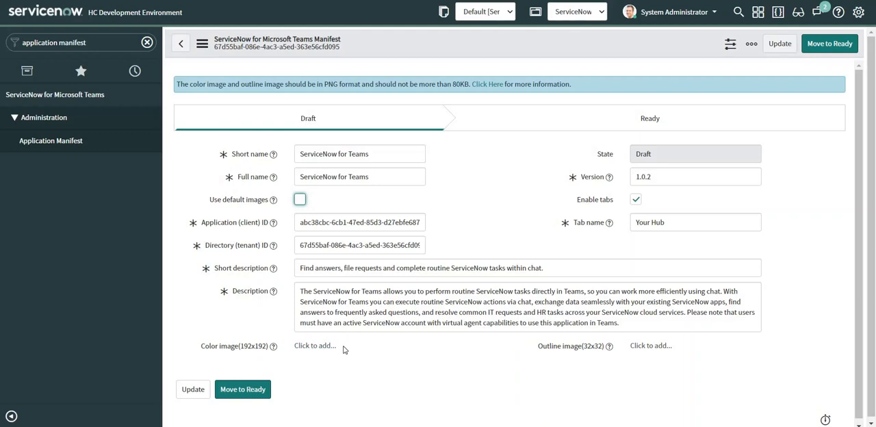
{"action": "left_click", "coordinate": [300, 199]}
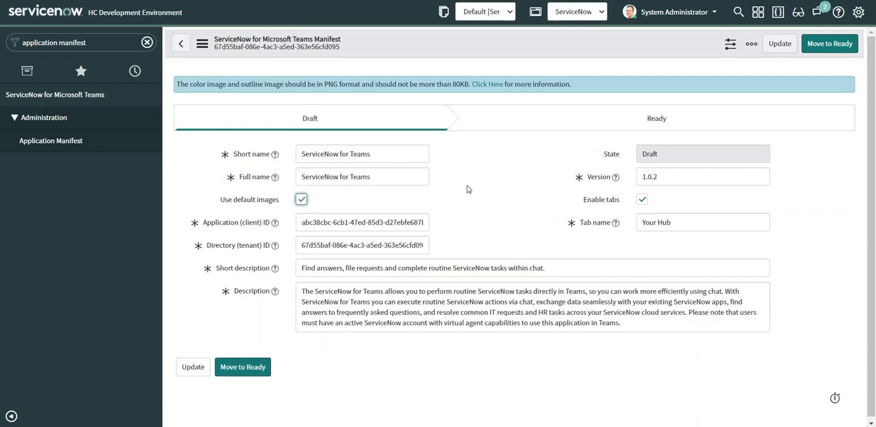
Move the Teams manifest to the Ready state and download the manifest package
{"action": "left_click", "coordinate": [244, 367]}
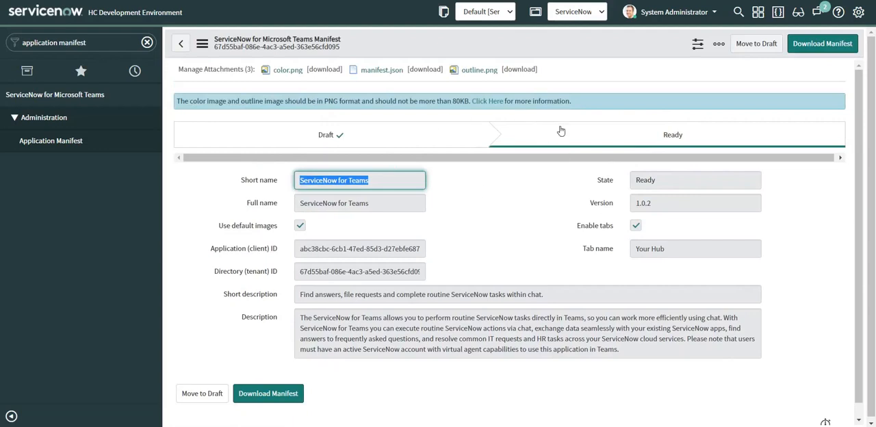
{"action": "left_click", "coordinate": [834, 48]}
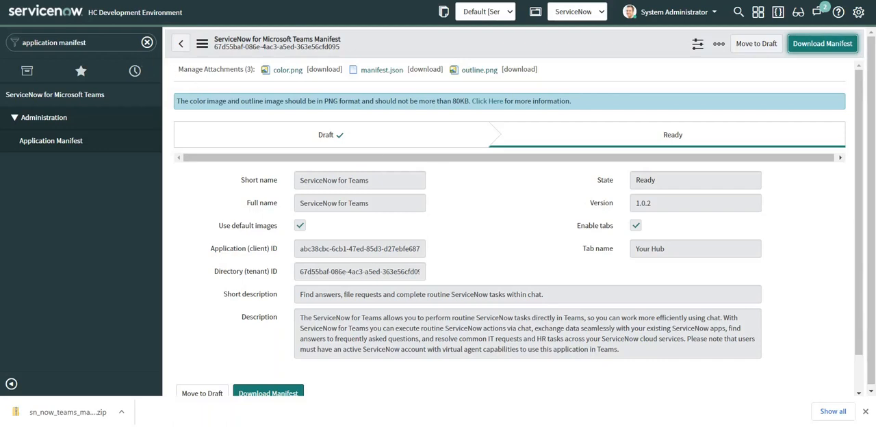
Find the Application Registry under System OAuth and open the ServiceNow for Microsoft Teams App record
{"action": "left_click", "coordinate": [75, 42]}
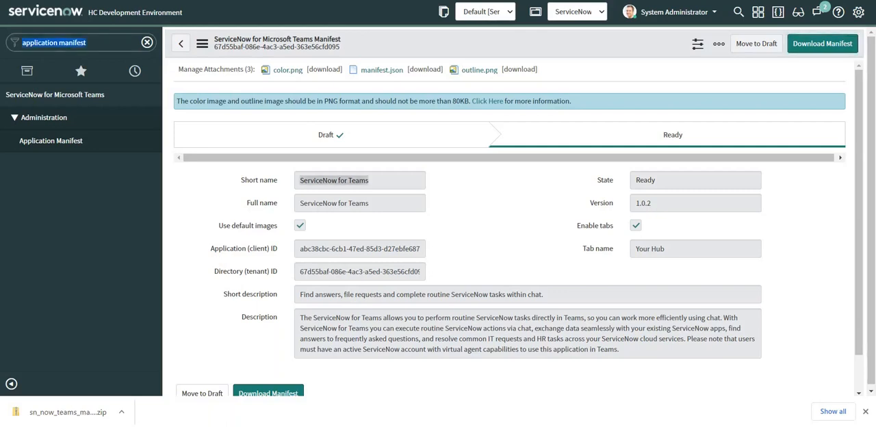
{"action": "type", "text": "app"}
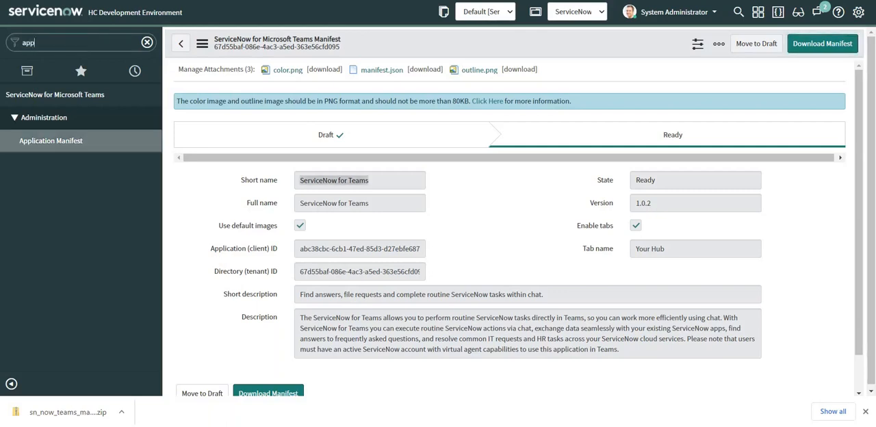
{"action": "type", "text": "lication"}
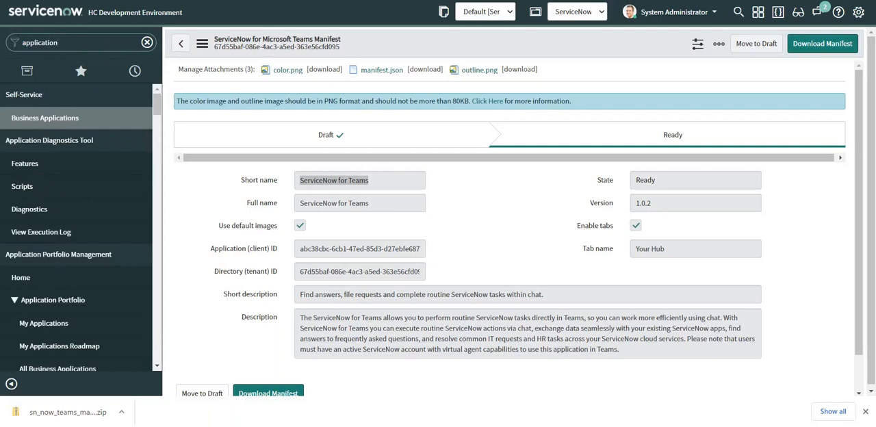
{"action": "type", "text": " reg"}
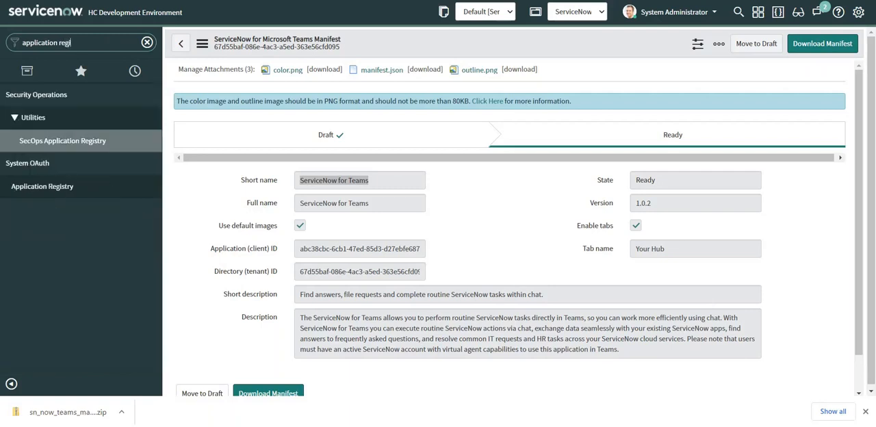
{"action": "type", "text": "istr"}
{"action": "left_click", "coordinate": [59, 187]}
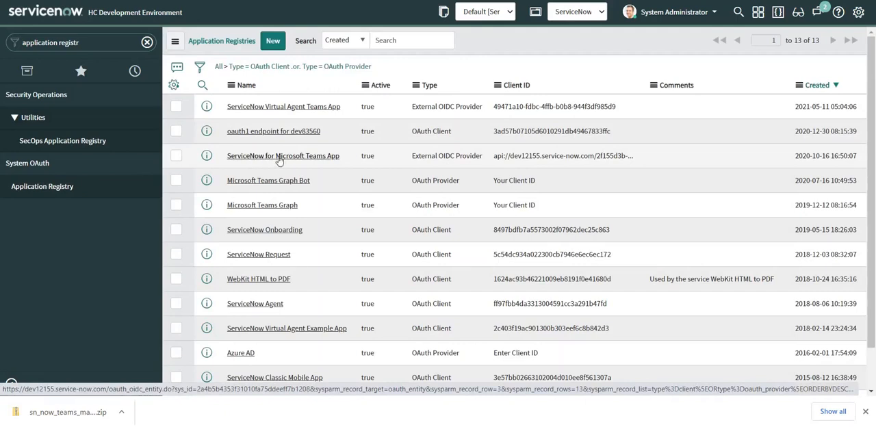
{"action": "left_click", "coordinate": [280, 157]}
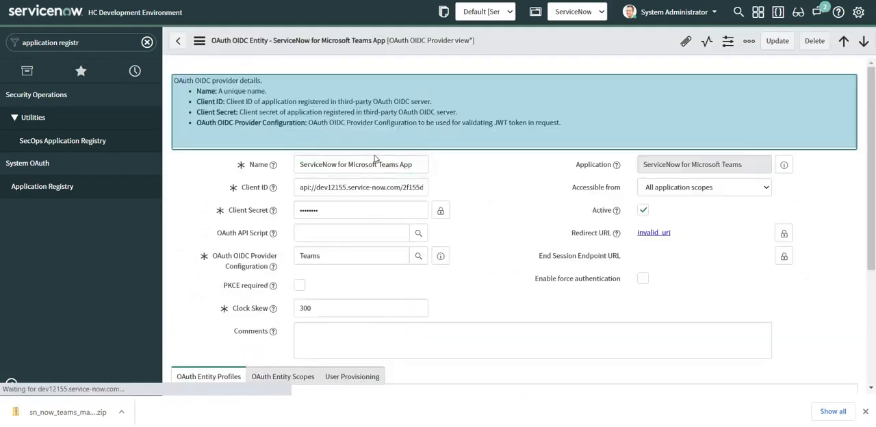
Replace the ID after api://dev12155.service-now.com/ in the Client ID field with the application (client) ID copied from the text editor notes
{"action": "left_click", "coordinate": [359, 185]}
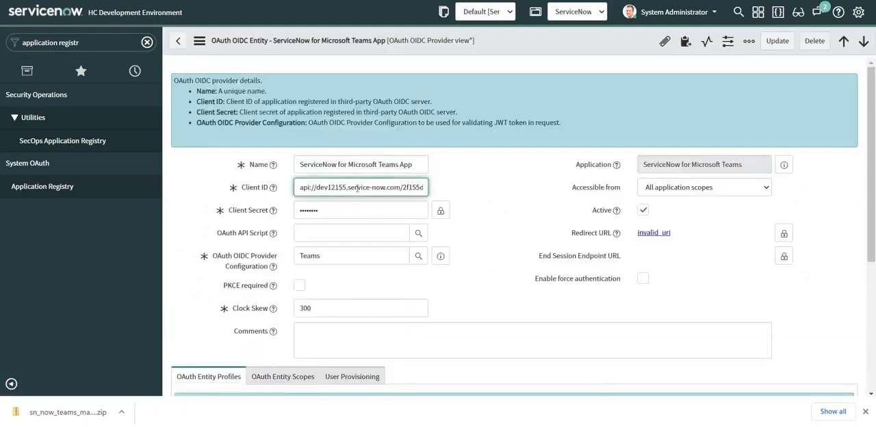
{"action": "key", "text": "End"}
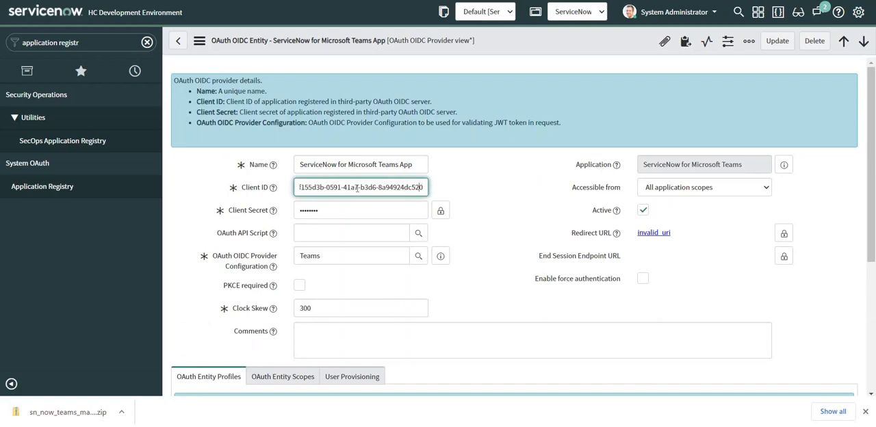
{"action": "key", "text": "Left"}
{"action": "key", "text": "Left"}
{"action": "key", "text": "Left"}
{"action": "key", "text": "Left"}
{"action": "key", "text": "Left"}
{"action": "key", "text": "Left"}
{"action": "key", "text": "Left"}
{"action": "key", "text": "Left"}
{"action": "key", "text": "Left"}
{"action": "key", "text": "Left"}
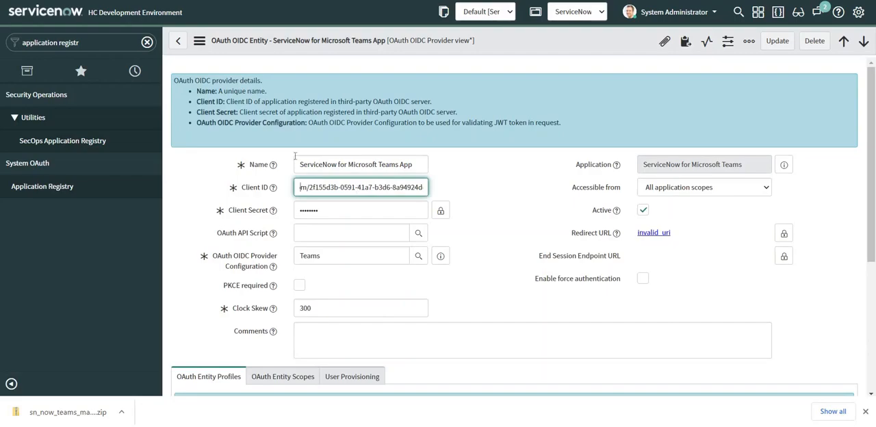
{"action": "key", "text": "alt+Tab"}
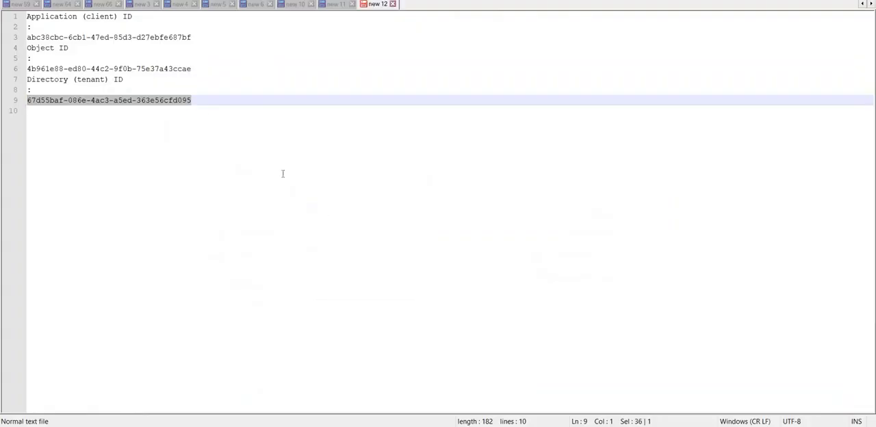
{"action": "left_click_drag", "start_coordinate": [191, 37], "coordinate": [2, 39]}
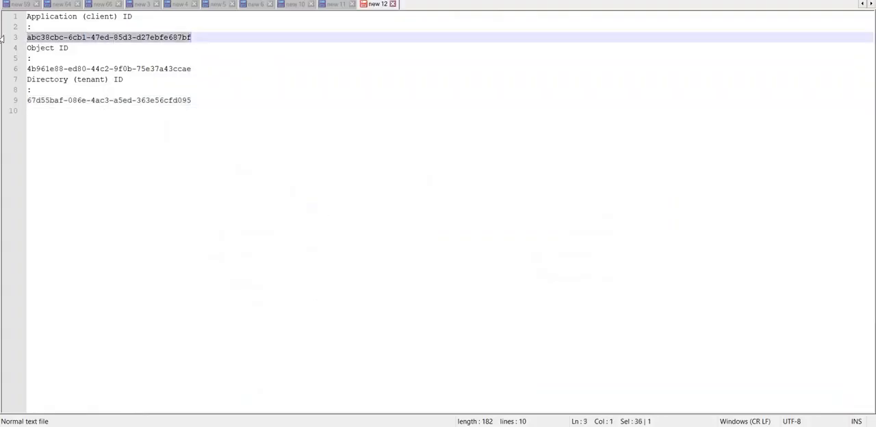
{"action": "key", "text": "alt+Tab"}
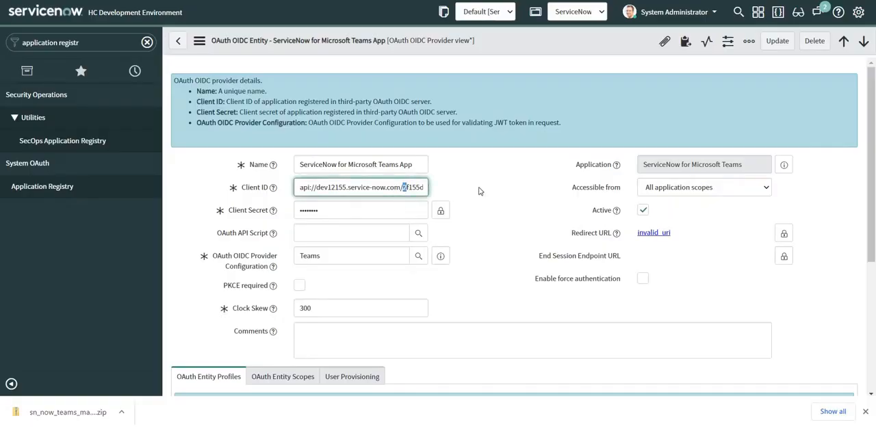
{"action": "left_click_drag", "start_coordinate": [403, 188], "coordinate": [503, 191]}
{"action": "key", "text": "ctrl+v"}
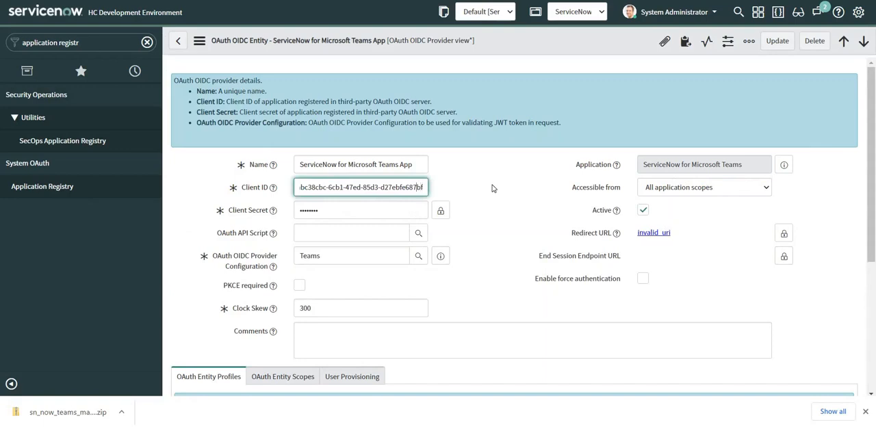
Check the pasted ID in the Client ID field and save the ServiceNow for Microsoft Teams App record
{"action": "key", "text": "Left"}
{"action": "key", "text": "Left"}
{"action": "key", "text": "Left"}
{"action": "key", "text": "Left"}
{"action": "key", "text": "Left"}
{"action": "key", "text": "Left"}
{"action": "key", "text": "Left"}
{"action": "key", "text": "Left"}
{"action": "key", "text": "Left"}
{"action": "key", "text": "Left"}
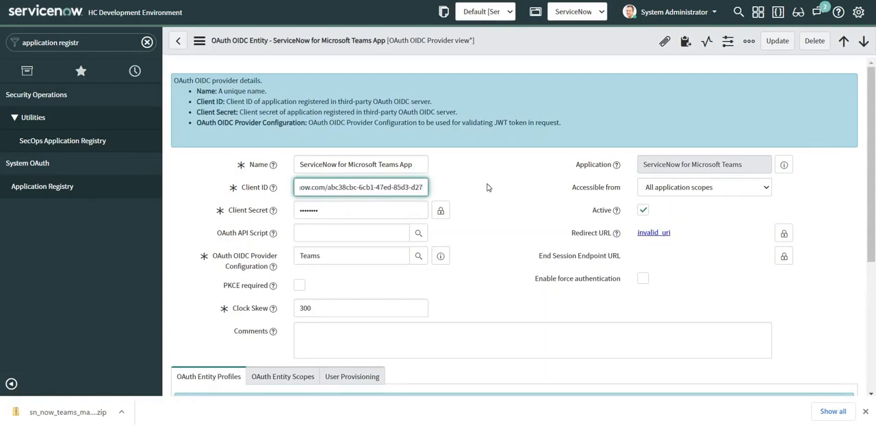
{"action": "right_click", "coordinate": [529, 44]}
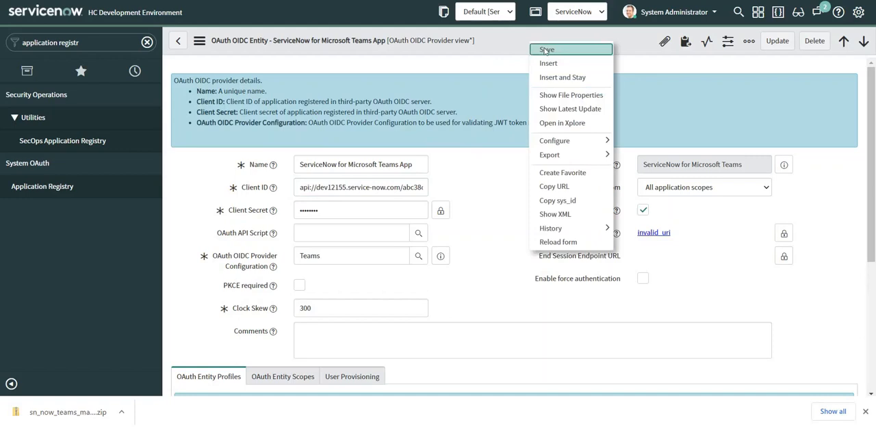
{"action": "left_click", "coordinate": [544, 54]}
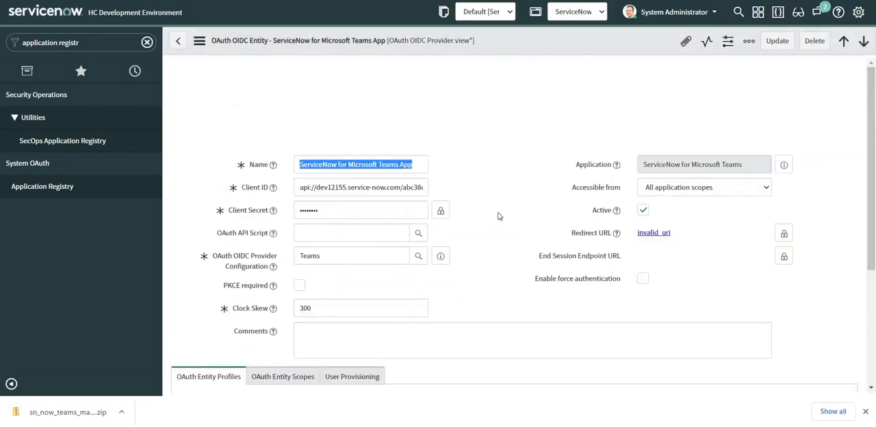
Open the Teams OIDC Provider Configuration record and copy the directory (tenant) ID from the text editor notes
{"action": "left_click", "coordinate": [442, 256]}
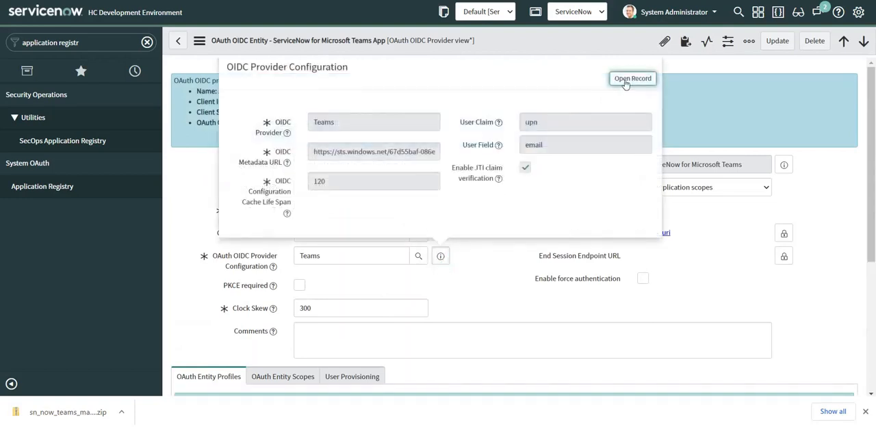
{"action": "left_click", "coordinate": [632, 78]}
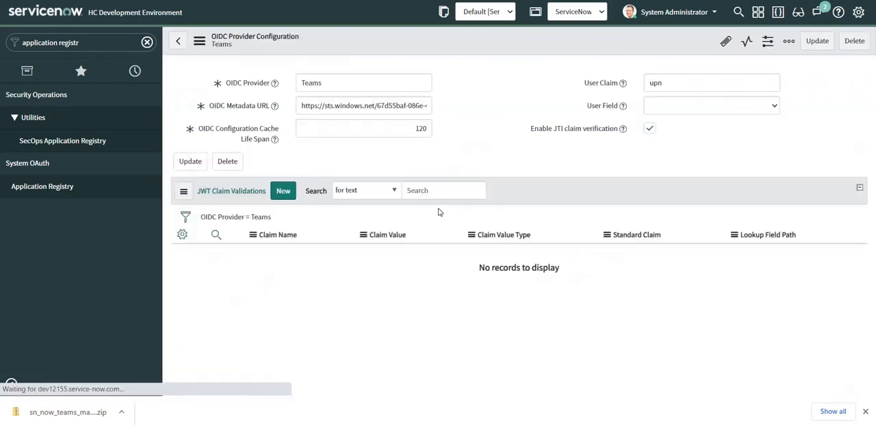
{"action": "key", "text": "alt+Tab"}
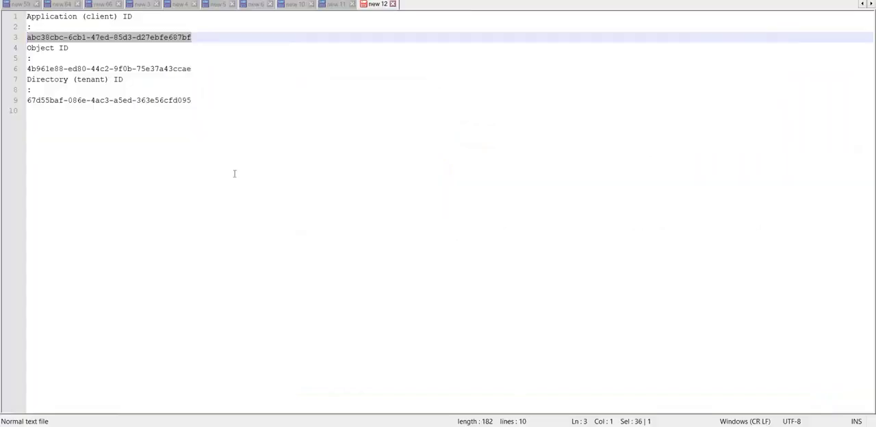
{"action": "left_click_drag", "start_coordinate": [195, 100], "coordinate": [28, 101]}
{"action": "key", "text": "ctrl+c"}
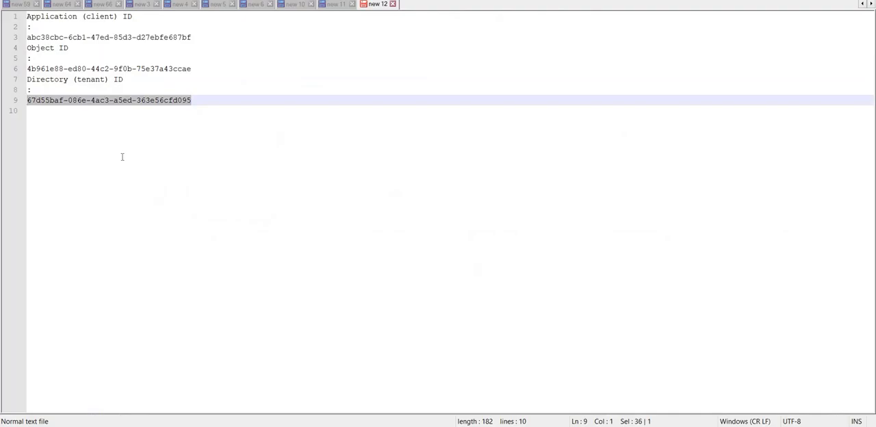
{"action": "key", "text": "alt+Tab"}
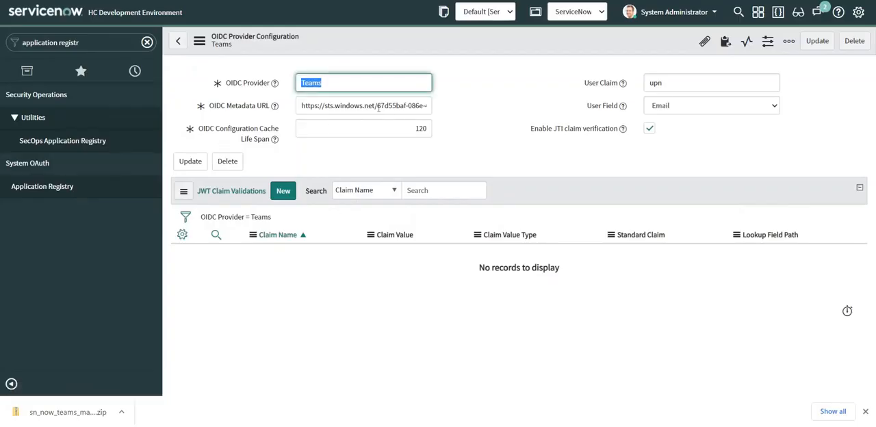
{"action": "left_click", "coordinate": [377, 106]}
{"action": "key", "text": "Delete"}
{"action": "key", "text": "Delete"}
{"action": "key", "text": "Delete"}
{"action": "key", "text": "Delete"}
{"action": "key", "text": "Delete"}
{"action": "key", "text": "Delete"}
{"action": "key", "text": "Delete"}
{"action": "key", "text": "Delete"}
{"action": "key", "text": "Delete"}
{"action": "key", "text": "Delete"}
{"action": "key", "text": "Delete"}
{"action": "key", "text": "Delete"}
{"action": "key", "text": "Delete"}
{"action": "key", "text": "Delete"}
{"action": "key", "text": "Delete"}
{"action": "key", "text": "Delete"}
{"action": "key", "text": "Delete"}
{"action": "key", "text": "Delete"}
{"action": "key", "text": "Delete"}
{"action": "key", "text": "Delete"}
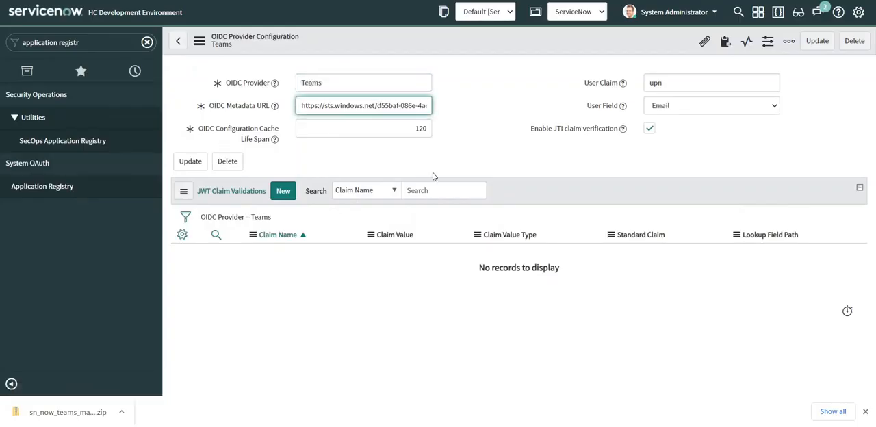
{"action": "key", "text": "Delete"}
{"action": "key", "text": "Delete"}
{"action": "key", "text": "Delete"}
{"action": "key", "text": "Delete"}
{"action": "key", "text": "Delete"}
{"action": "key", "text": "Delete"}
{"action": "key", "text": "Delete"}
{"action": "key", "text": "Delete"}
{"action": "key", "text": "Delete"}
{"action": "key", "text": "Delete"}
{"action": "key", "text": "Delete"}
{"action": "key", "text": "Delete"}
{"action": "key", "text": "Delete"}
{"action": "key", "text": "Delete"}
{"action": "key", "text": "ctrl+v"}
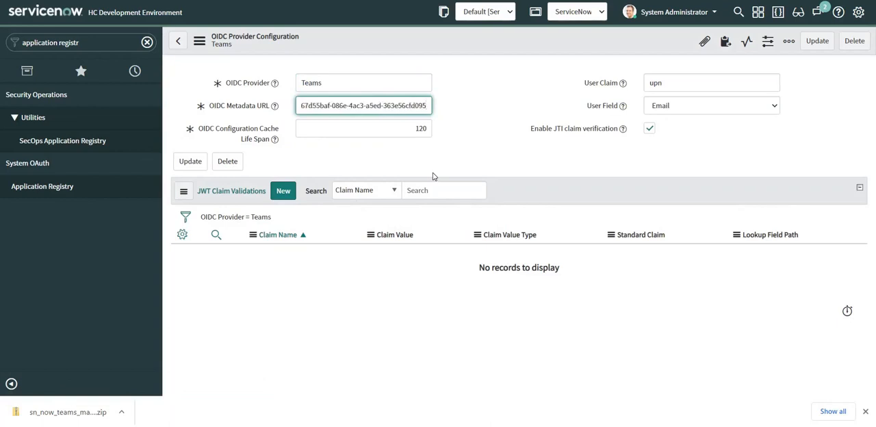
{"action": "key", "text": "Right"}
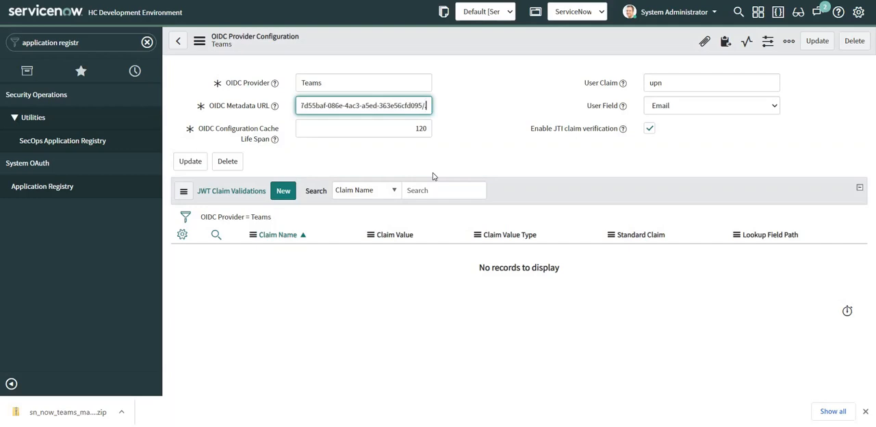
{"action": "key", "text": "End"}
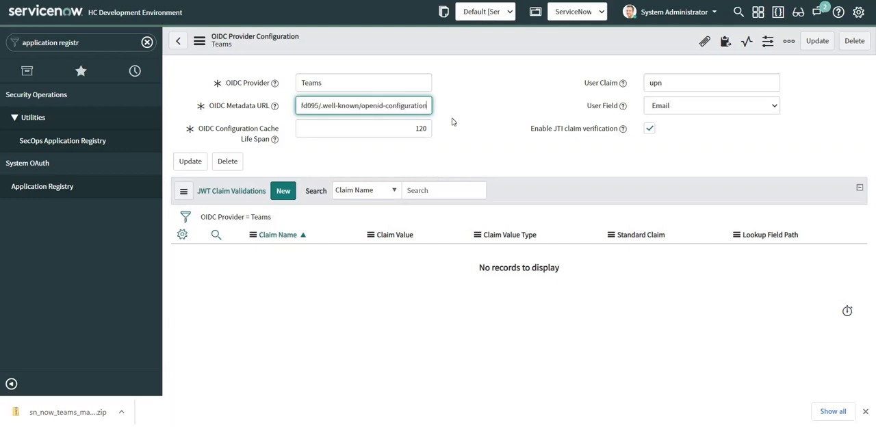
{"action": "left_click", "coordinate": [190, 161]}
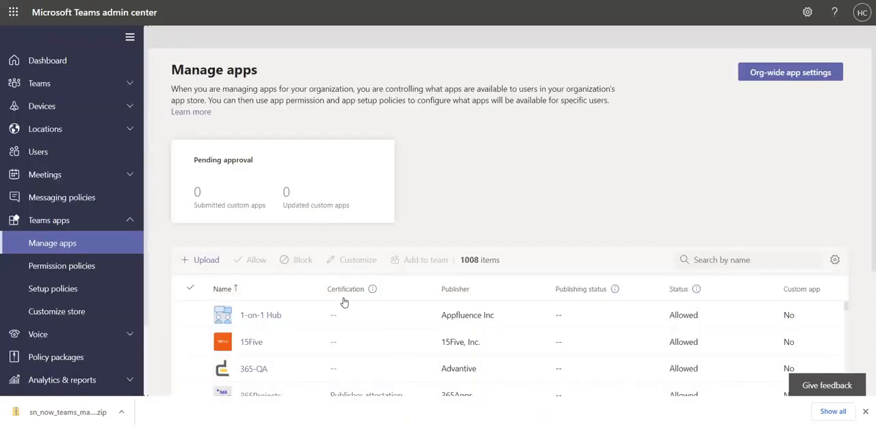
Switch to the Microsoft Teams admin center, search the managed apps for "now v", and block the Now Virtual Agent app
{"action": "scroll", "coordinate": [678, 130], "scroll_direction": "down", "scroll_amount": 3}
{"action": "left_click", "coordinate": [728, 88]}
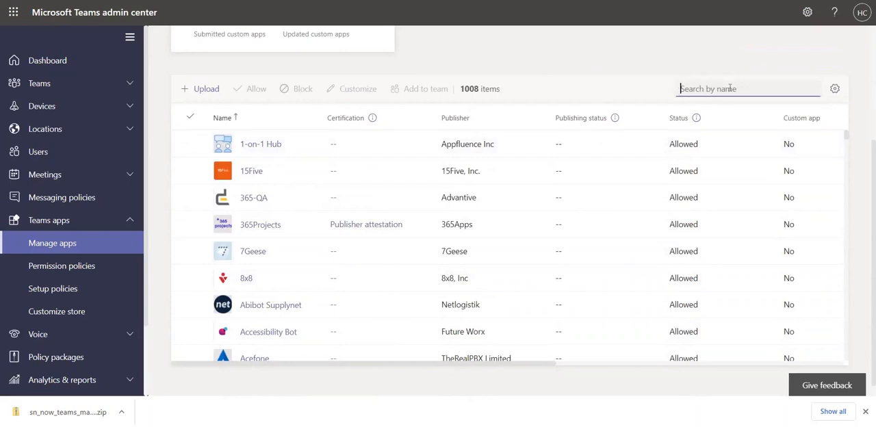
{"action": "type", "text": "now"}
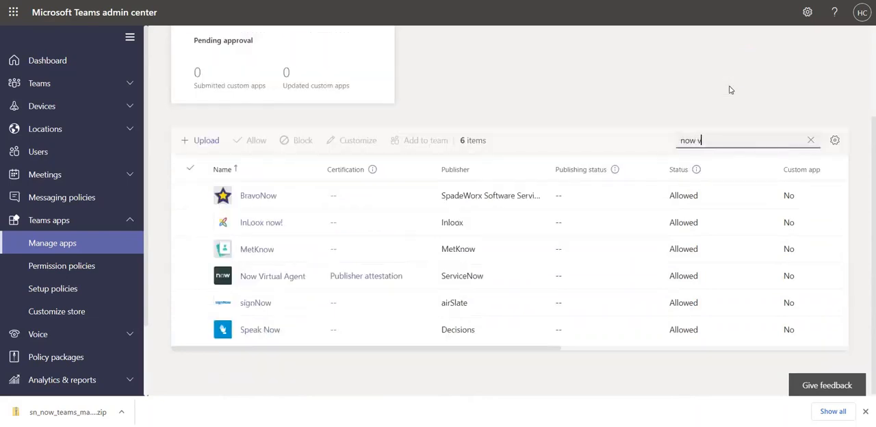
{"action": "type", "text": " v"}
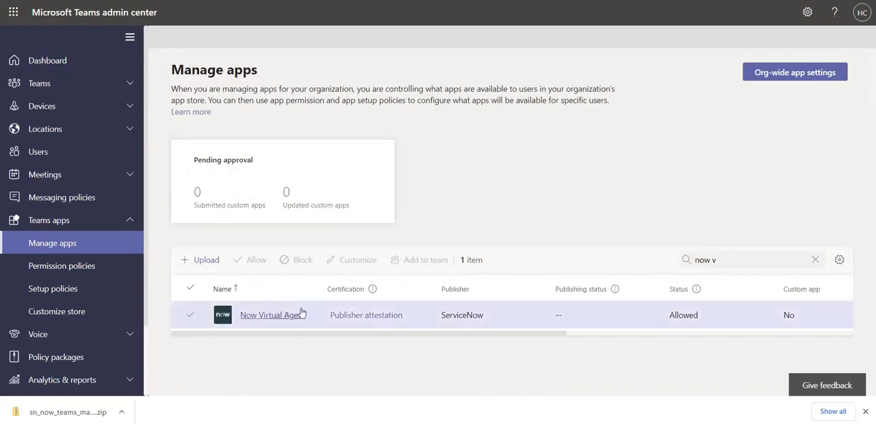
{"action": "left_click", "coordinate": [301, 314]}
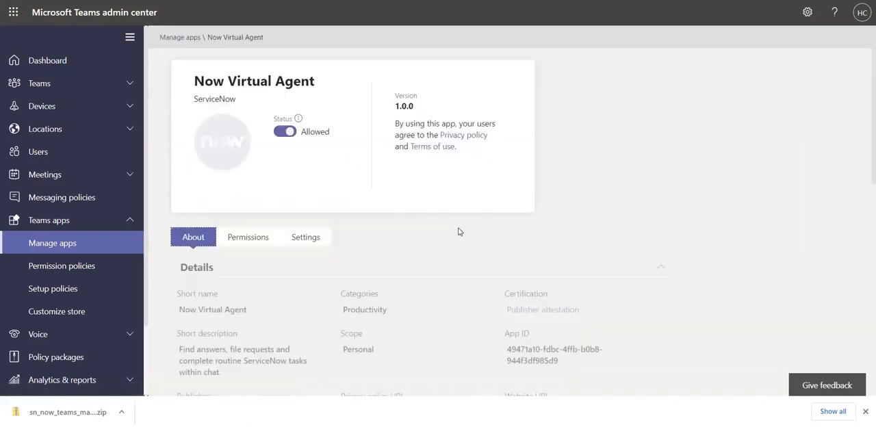
{"action": "left_click", "coordinate": [281, 133]}
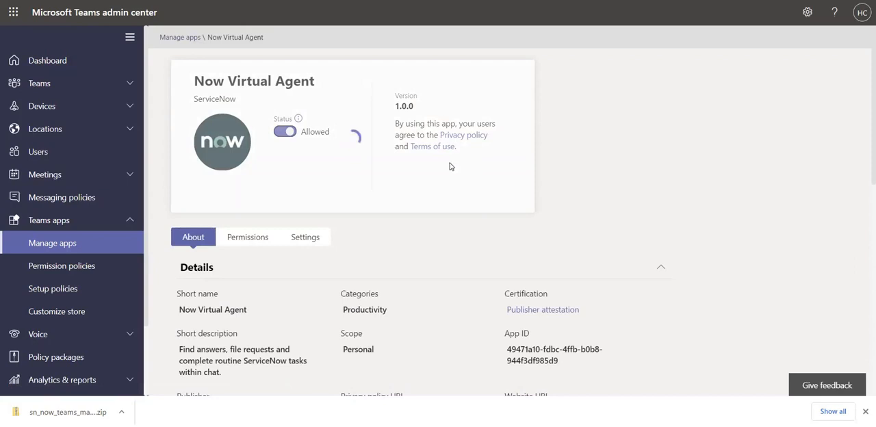
Upload the downloaded sn_now_teams_manifest zip from the Downloads folder as a custom app in Manage apps
{"action": "left_click", "coordinate": [50, 245]}
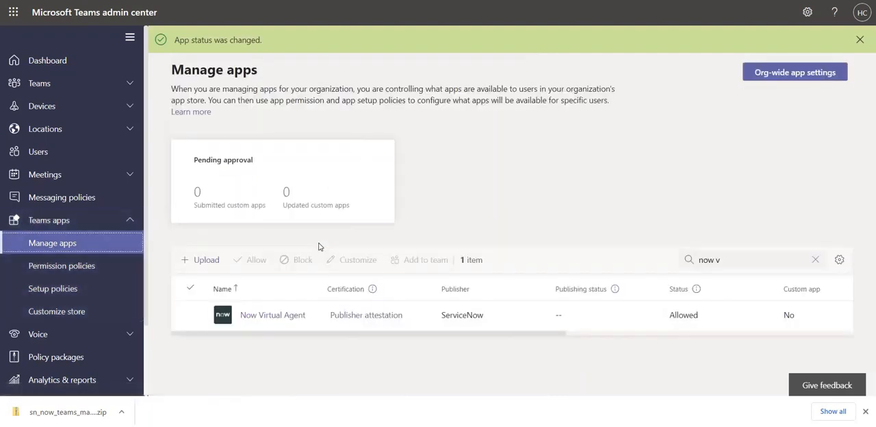
{"action": "left_click", "coordinate": [202, 260]}
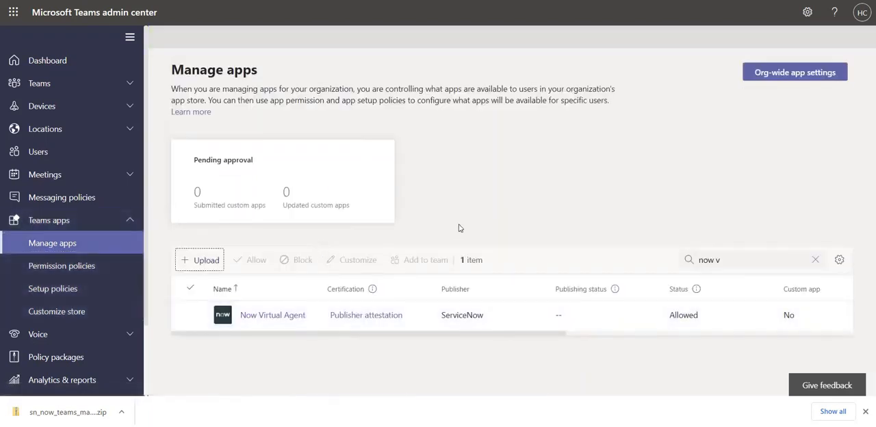
{"action": "left_click", "coordinate": [488, 236]}
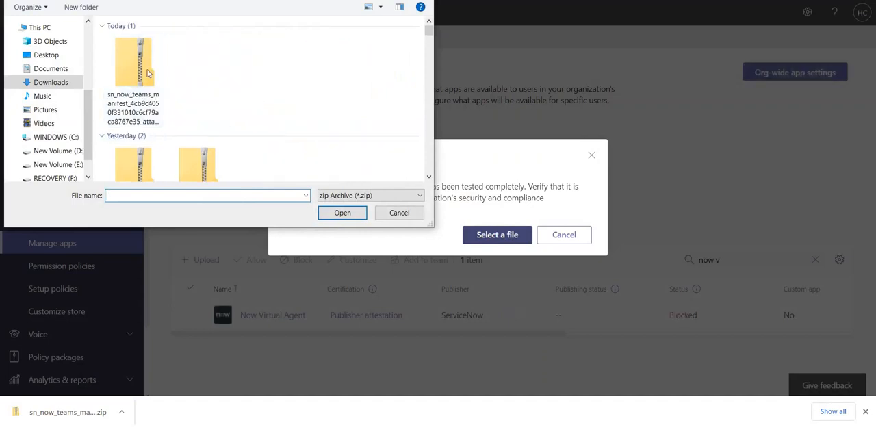
{"action": "left_click", "coordinate": [132, 67]}
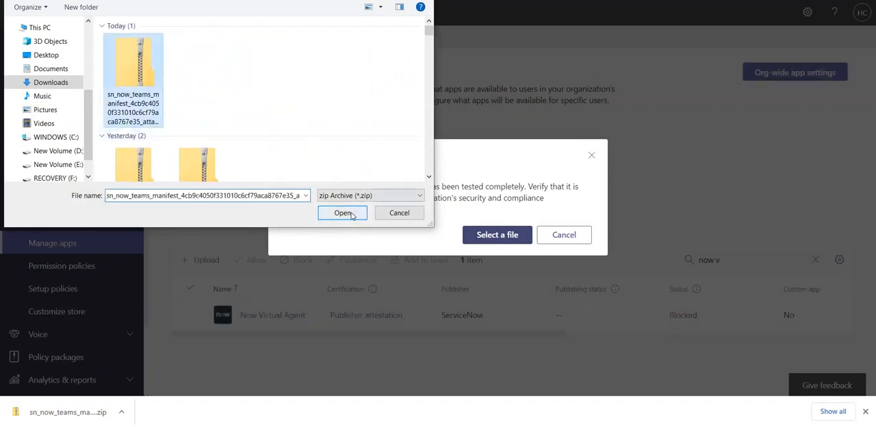
{"action": "left_click", "coordinate": [342, 213]}
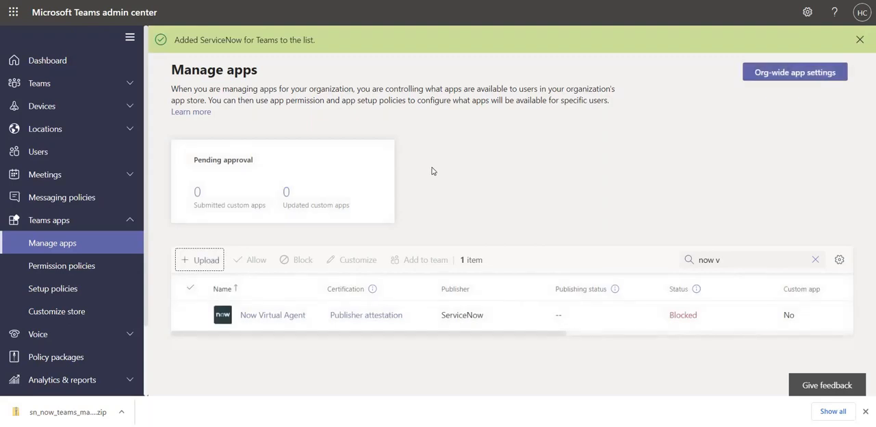
Search the managed apps for "now" and open ServiceNow for Teams to review its status, details and icons
{"action": "left_click", "coordinate": [732, 260]}
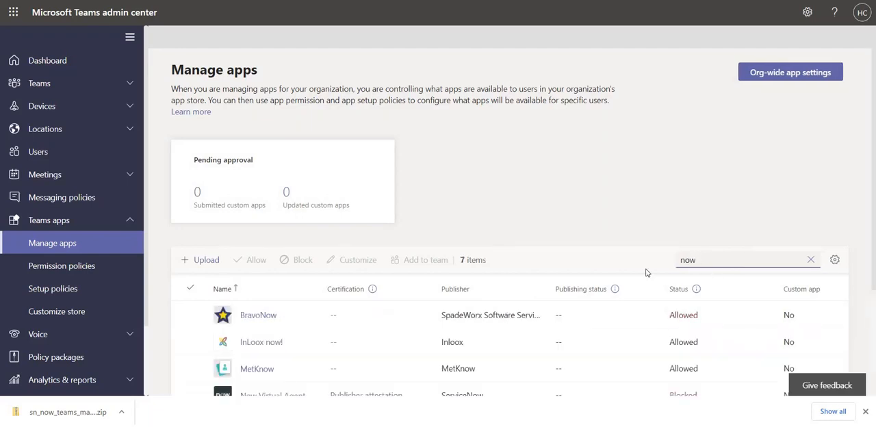
{"action": "scroll", "coordinate": [645, 272], "scroll_direction": "down", "scroll_amount": 2}
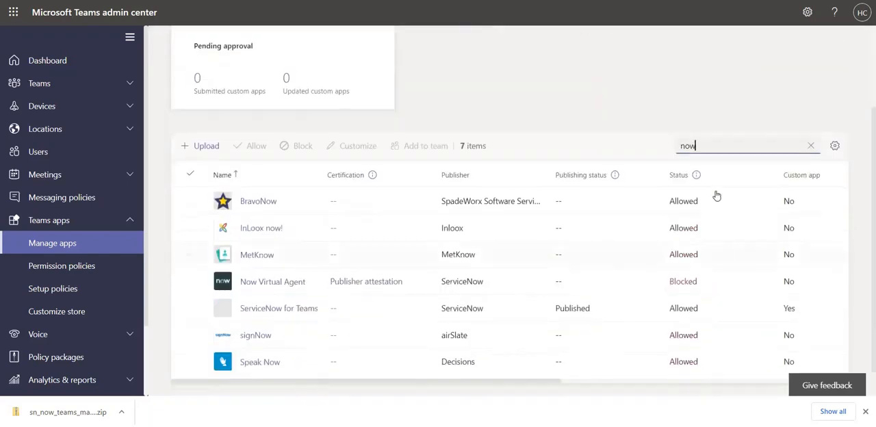
{"action": "left_click", "coordinate": [267, 310]}
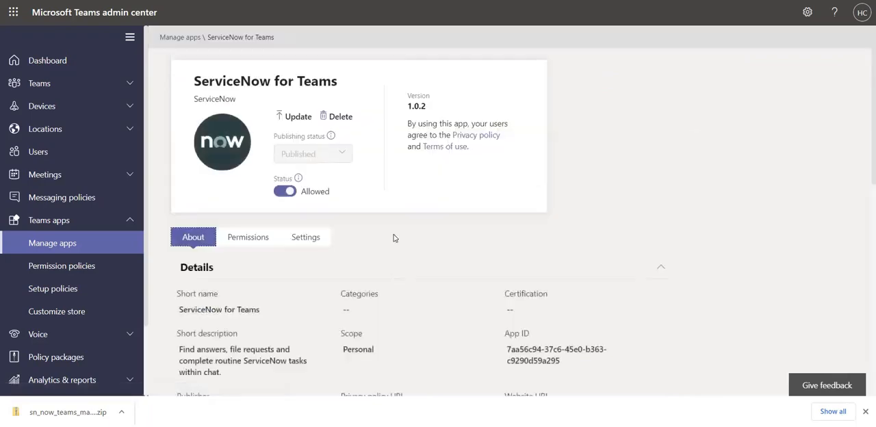
{"action": "scroll", "coordinate": [407, 279], "scroll_direction": "down", "scroll_amount": 3}
{"action": "scroll", "coordinate": [407, 279], "scroll_direction": "down", "scroll_amount": 5}
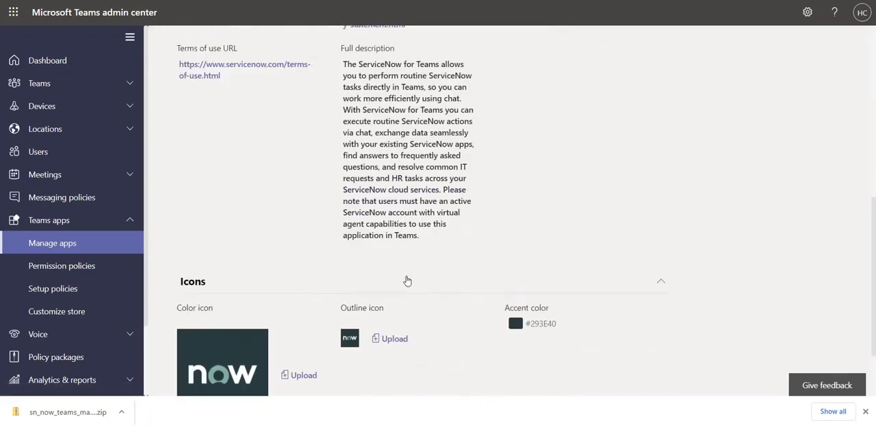
{"action": "scroll", "coordinate": [407, 279], "scroll_direction": "up", "scroll_amount": 8}
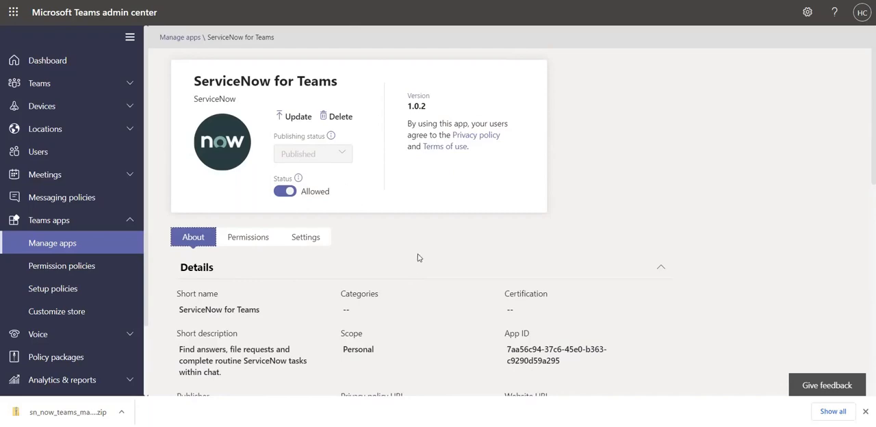
{"action": "scroll", "coordinate": [419, 266], "scroll_direction": "down", "scroll_amount": 4}
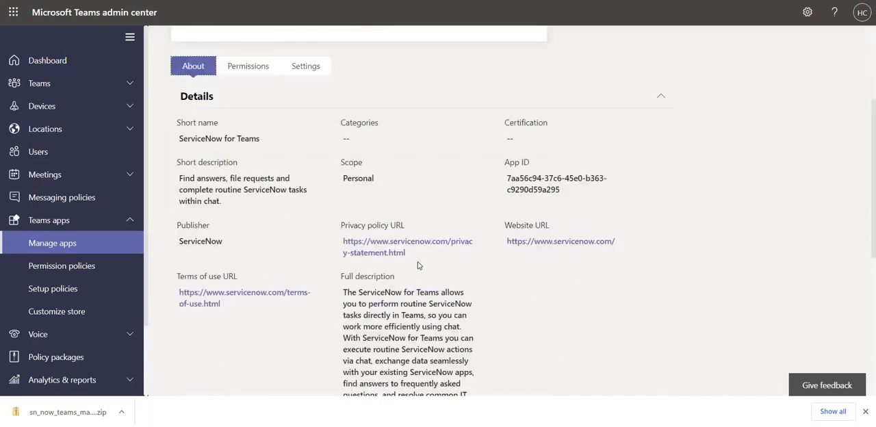
{"action": "scroll", "coordinate": [419, 262], "scroll_direction": "up", "scroll_amount": 1}
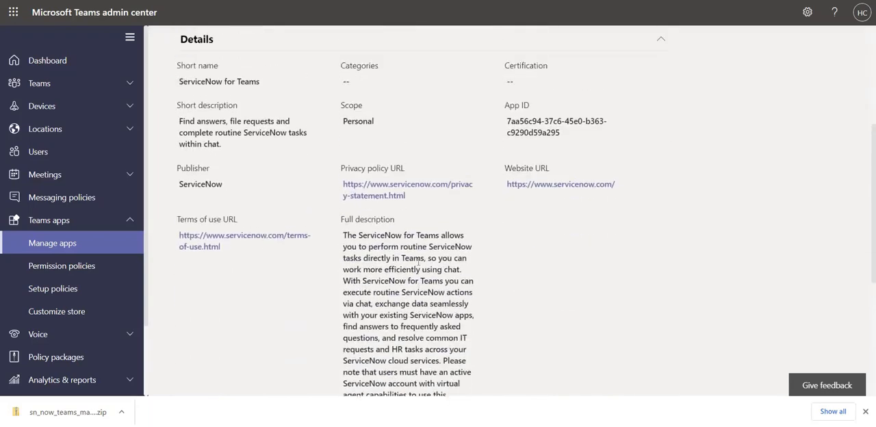
{"action": "scroll", "coordinate": [419, 264], "scroll_direction": "up", "scroll_amount": 4}
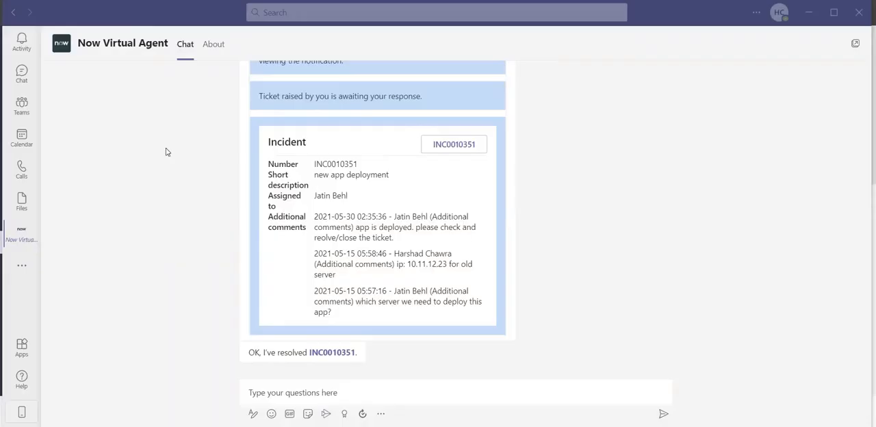
Switch to Microsoft Teams and search all apps for "servicenow"
{"action": "left_click", "coordinate": [21, 347]}
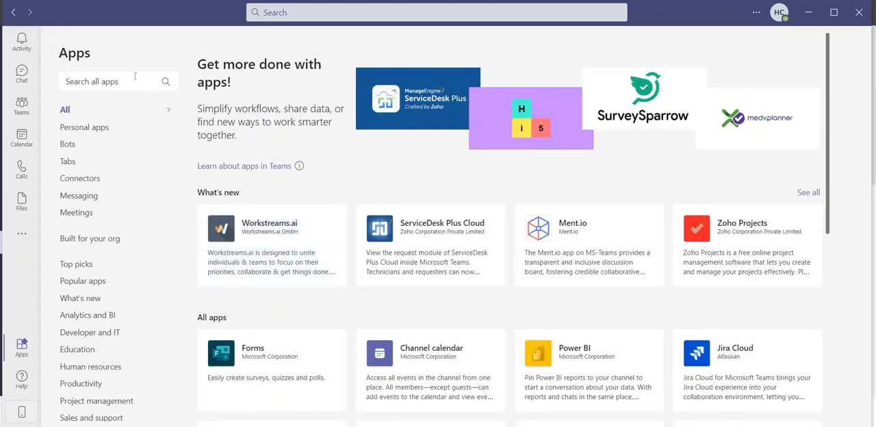
{"action": "left_click", "coordinate": [107, 80]}
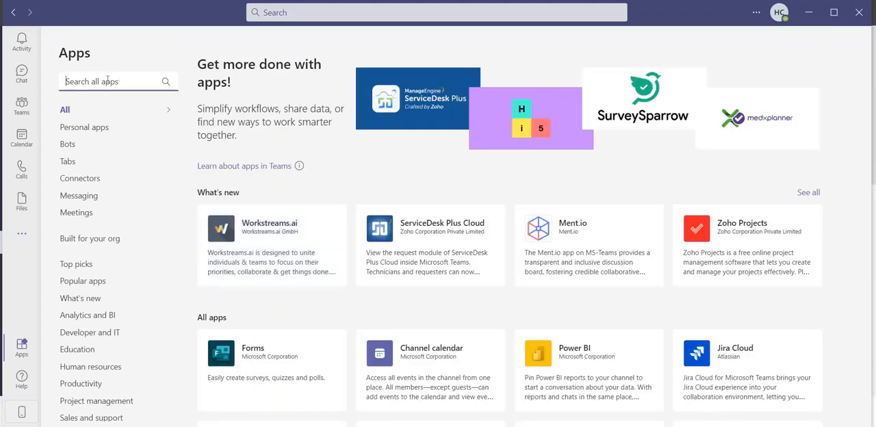
{"action": "type", "text": "service"}
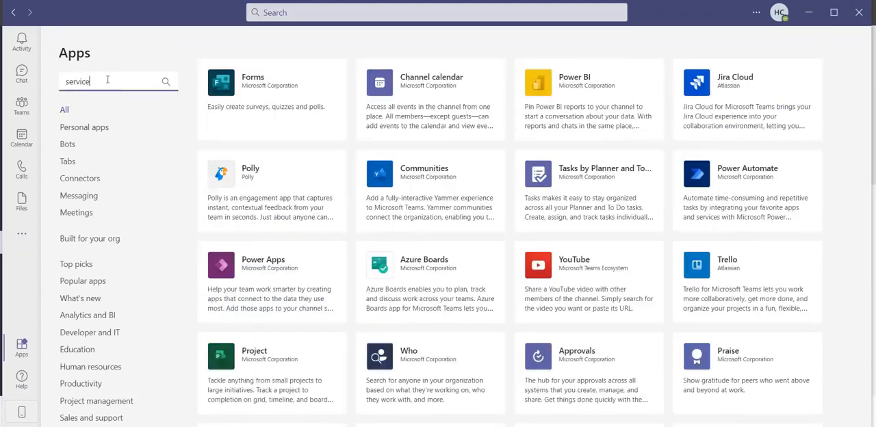
{"action": "type", "text": "now"}
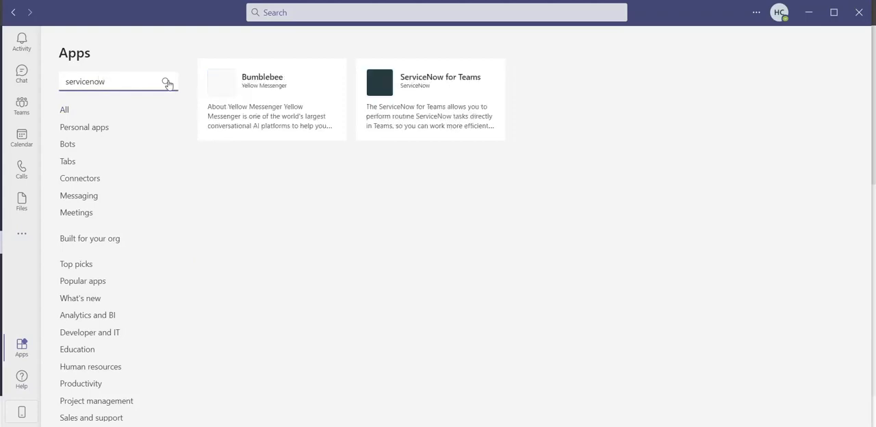
Add the ServiceNow for Teams app by ServiceNow to Teams and look through its chat
{"action": "left_click", "coordinate": [425, 92]}
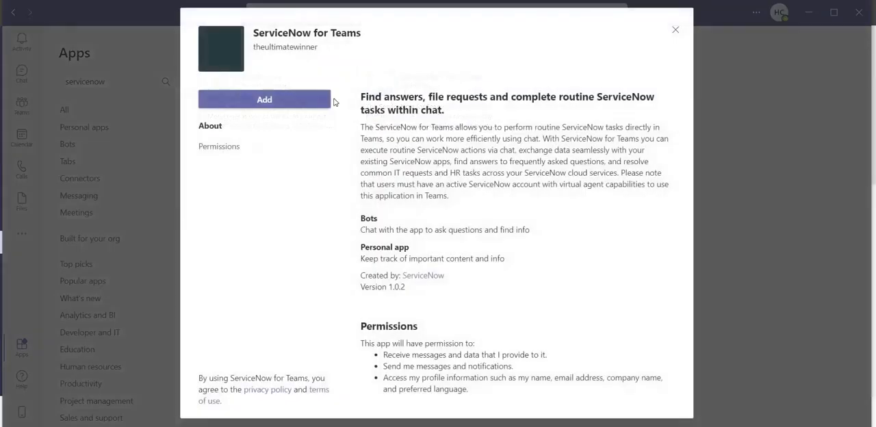
{"action": "left_click", "coordinate": [284, 101]}
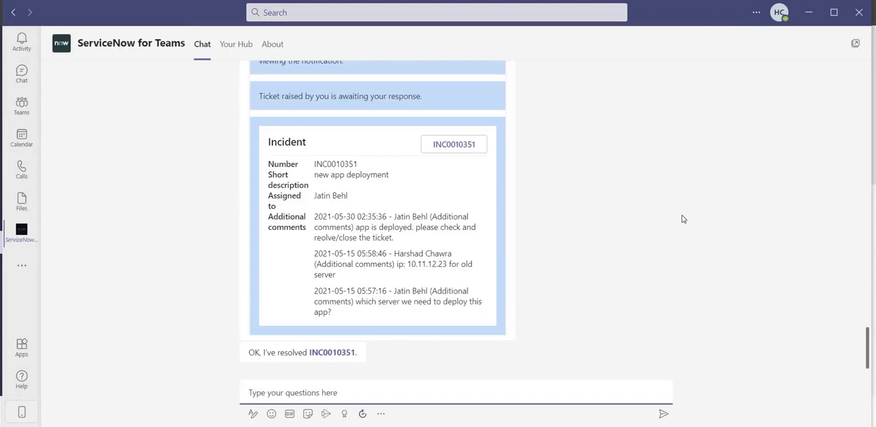
{"action": "scroll", "coordinate": [654, 209], "scroll_direction": "up", "scroll_amount": 3}
{"action": "scroll", "coordinate": [653, 209], "scroll_direction": "down", "scroll_amount": 3}
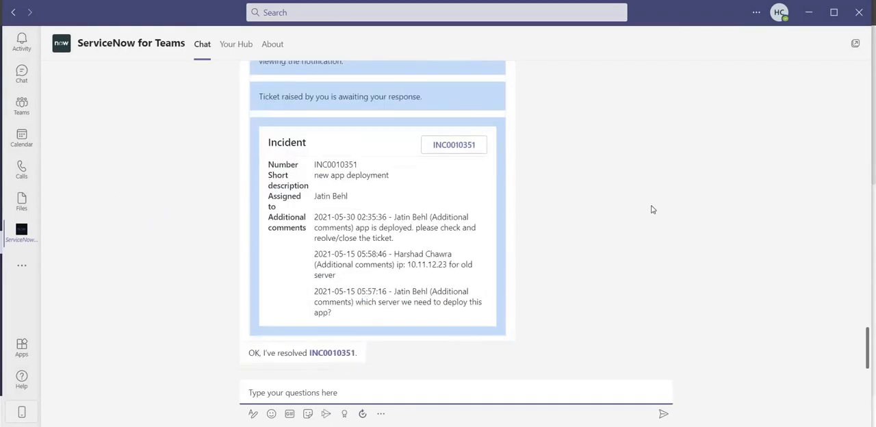
Try to load Your Hub in ServiceNow for Teams by granting the additional permissions, and close the sign-in window
{"action": "left_click", "coordinate": [231, 45]}
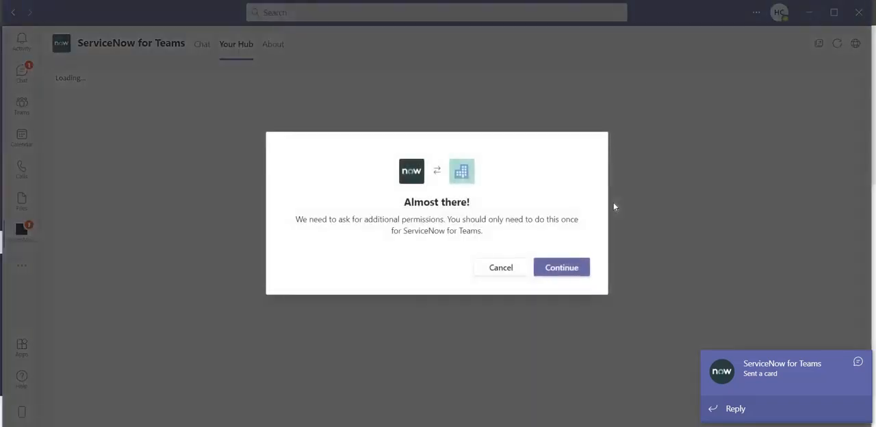
{"action": "left_click", "coordinate": [567, 267]}
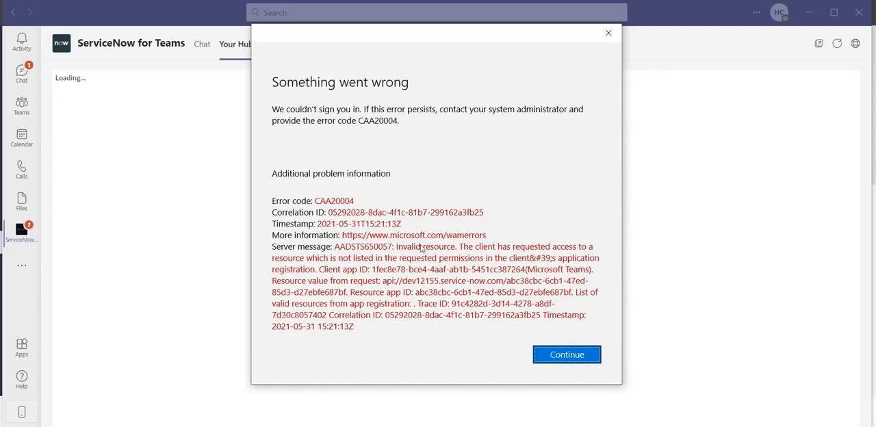
{"action": "left_click", "coordinate": [571, 357]}
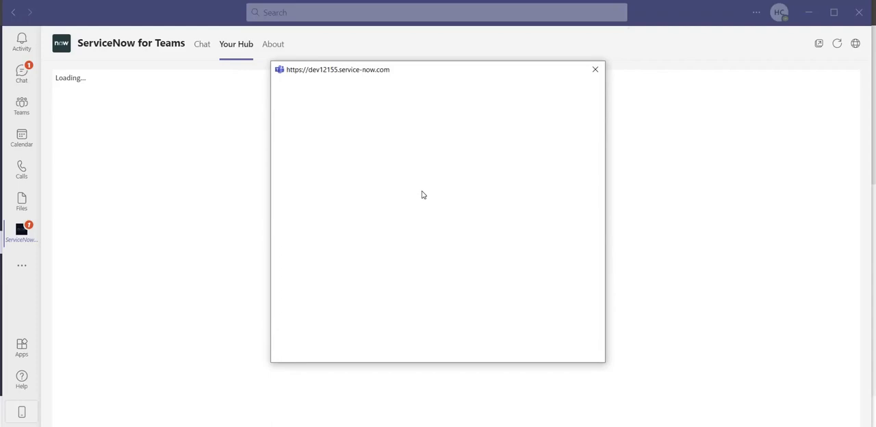
{"action": "left_click", "coordinate": [595, 70]}
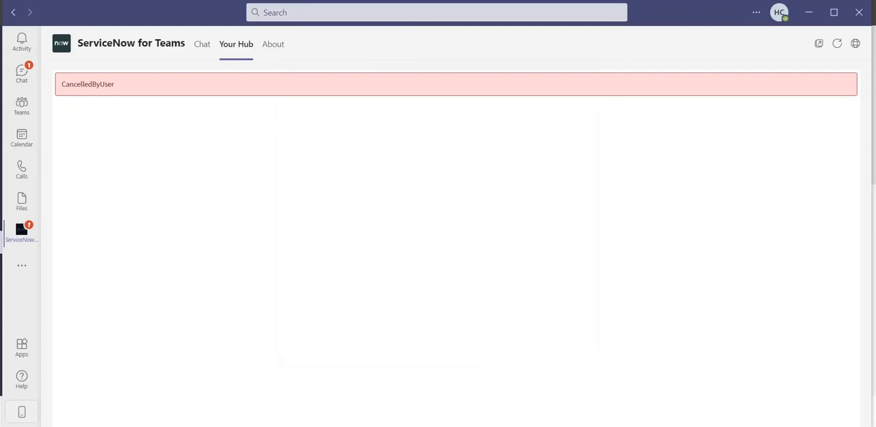
Switch to Microsoft Azure and delete the existing authorized client application from ServiceNow Auth App's Expose an API settings
{"action": "left_click", "coordinate": [370, 1]}
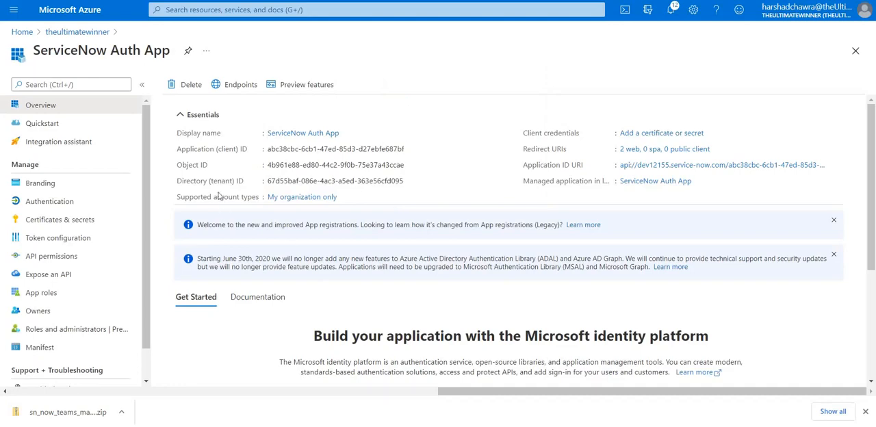
{"action": "scroll", "coordinate": [215, 193], "scroll_direction": "down", "scroll_amount": 1}
{"action": "scroll", "coordinate": [214, 194], "scroll_direction": "down", "scroll_amount": 2}
{"action": "left_click", "coordinate": [59, 274]}
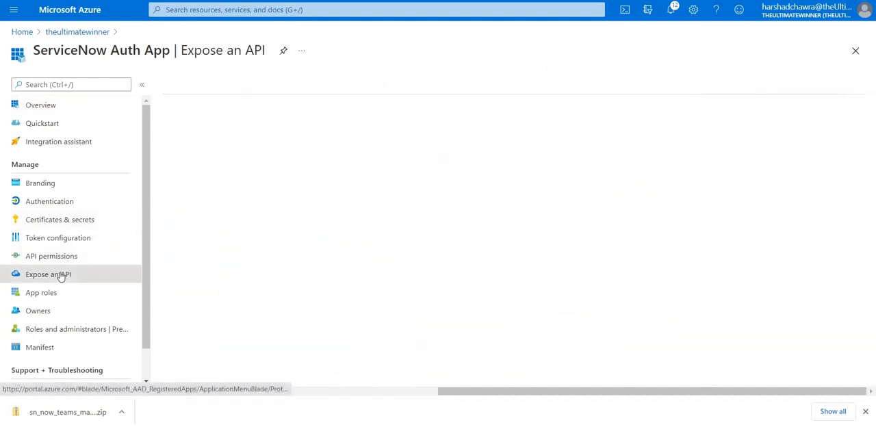
{"action": "scroll", "coordinate": [293, 215], "scroll_direction": "down", "scroll_amount": 2}
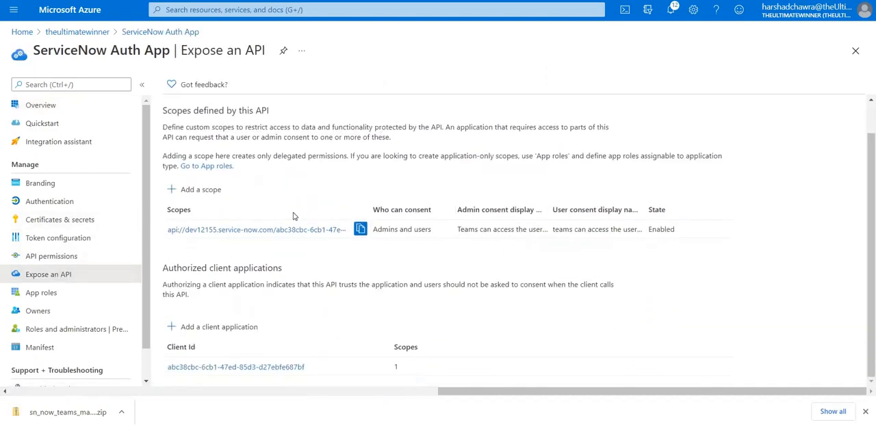
{"action": "left_click", "coordinate": [232, 369]}
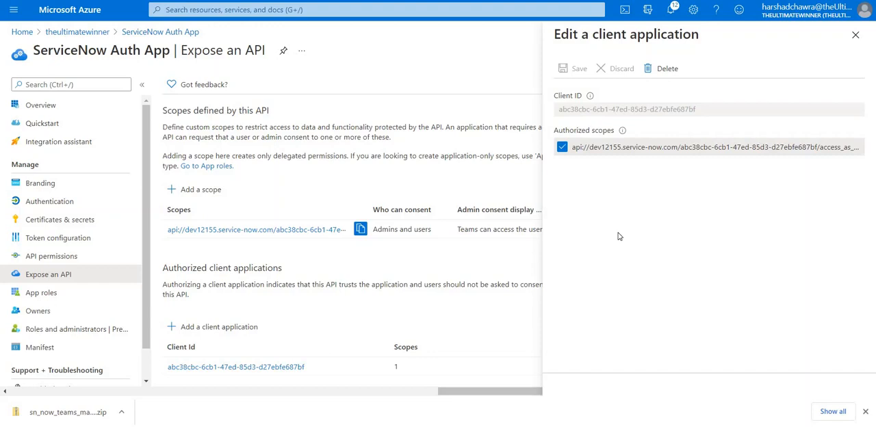
{"action": "left_click", "coordinate": [667, 71]}
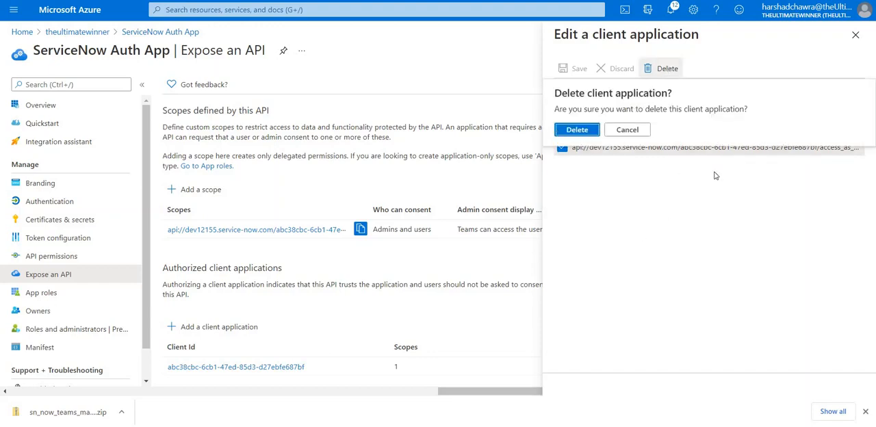
{"action": "left_click", "coordinate": [579, 133]}
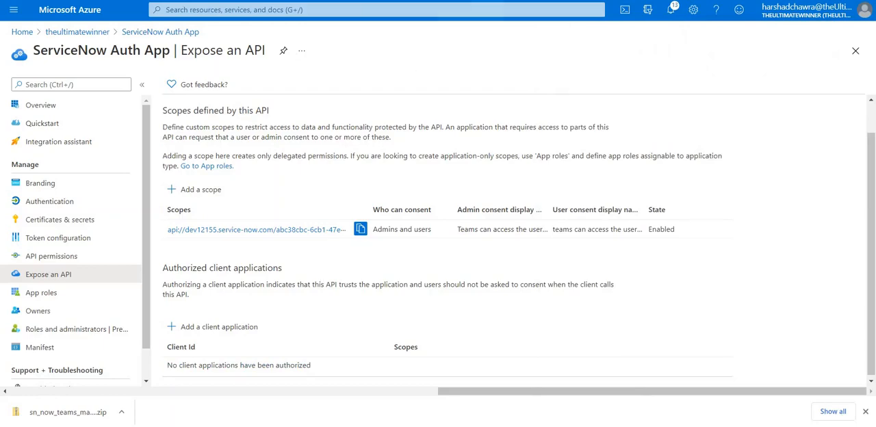
Authorize the Teams mobile or desktop client ID from the SSO documentation, 1fec8e78-bce4-4aaf-ab1b-5451cc387264, as a client application with the access_as_user scope
{"action": "left_click", "coordinate": [487, 0]}
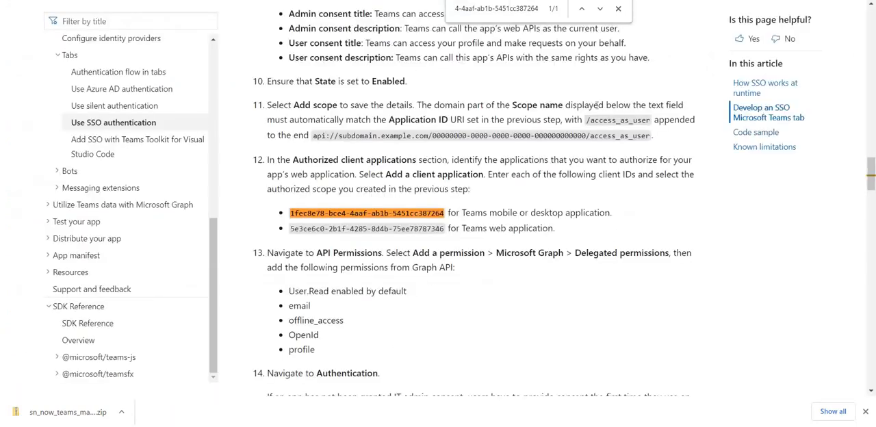
{"action": "left_click", "coordinate": [618, 8]}
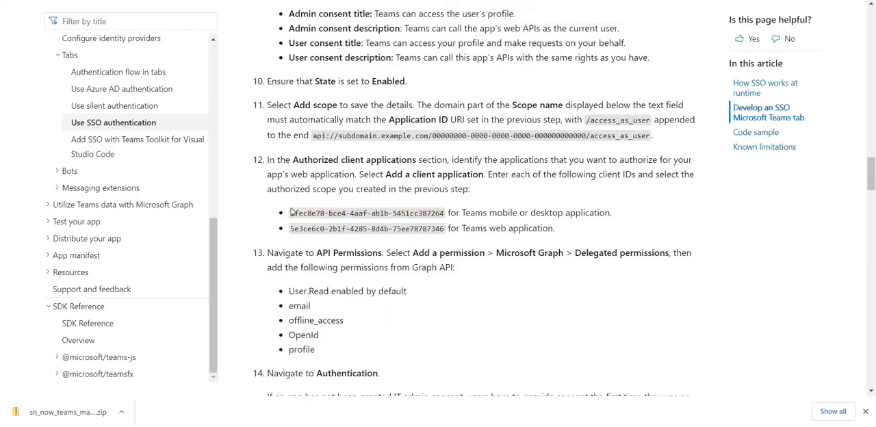
{"action": "left_click_drag", "start_coordinate": [290, 213], "coordinate": [446, 213]}
{"action": "key", "text": "ctrl+c"}
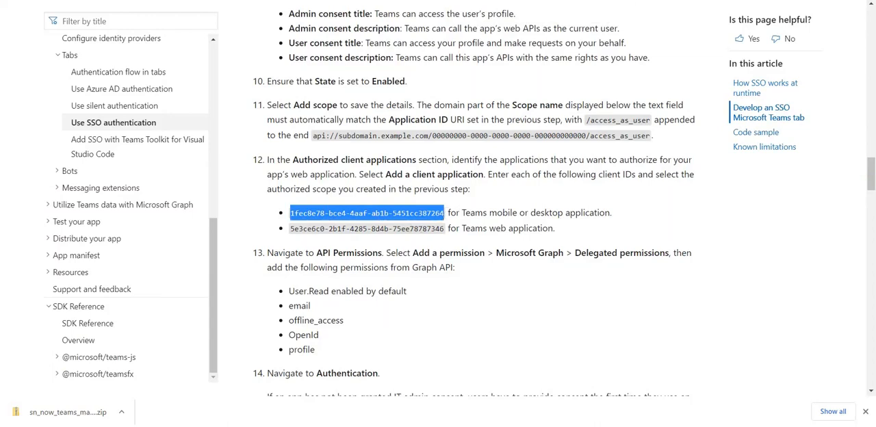
{"action": "key", "text": "ctrl+Tab"}
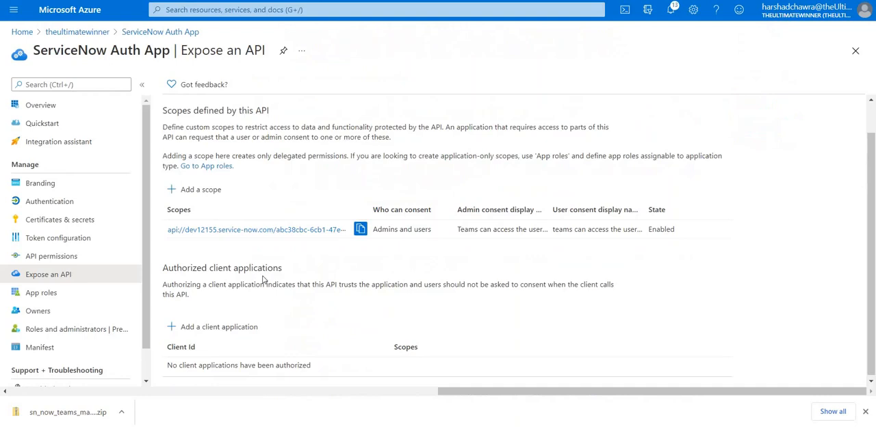
{"action": "left_click", "coordinate": [230, 330]}
{"action": "left_click", "coordinate": [649, 89]}
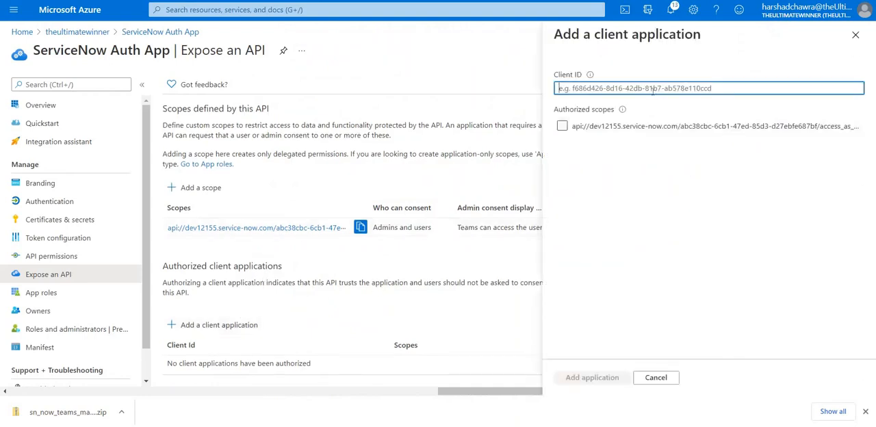
{"action": "key", "text": "ctrl+v"}
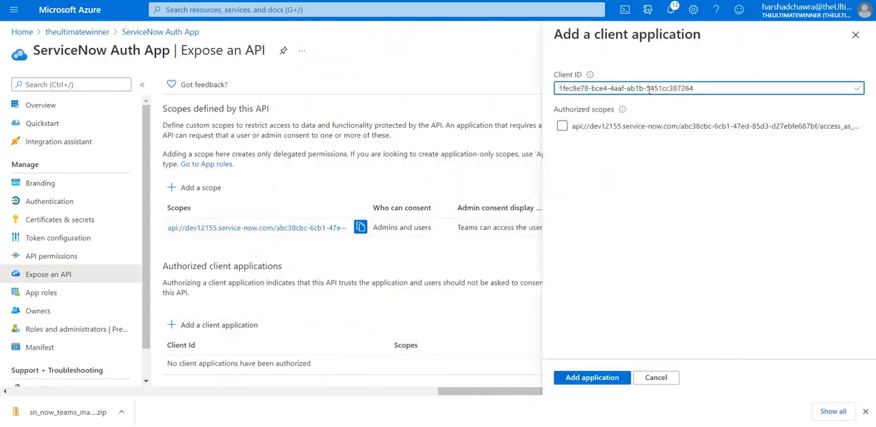
{"action": "left_click", "coordinate": [559, 127]}
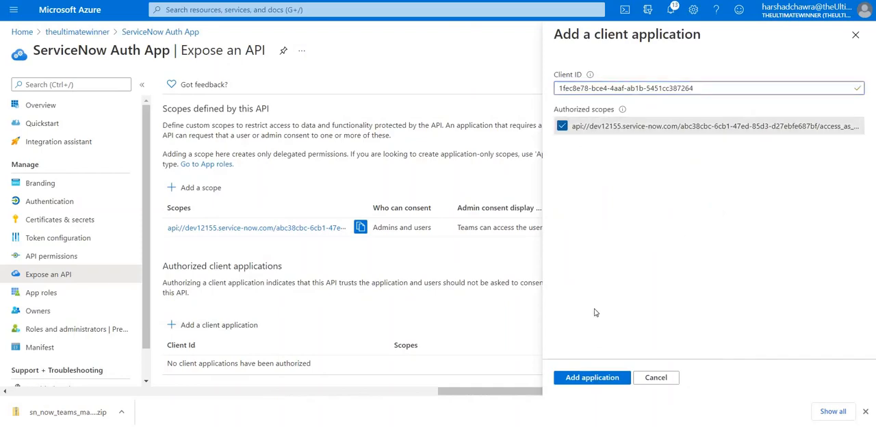
{"action": "left_click", "coordinate": [591, 378]}
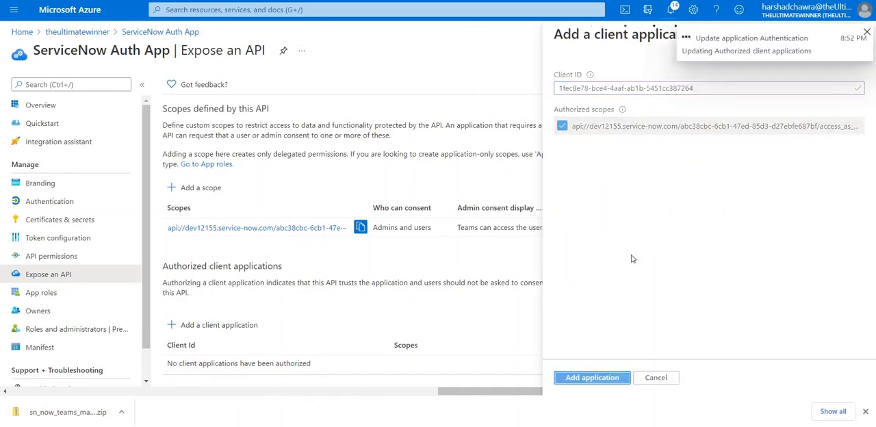
Authorize the documented Teams web client ID, 5e3ce6c0-2b1f-4285-8d4b-75ee78787346, as a second client application with the access_as_user scope
{"action": "left_click", "coordinate": [409, 1]}
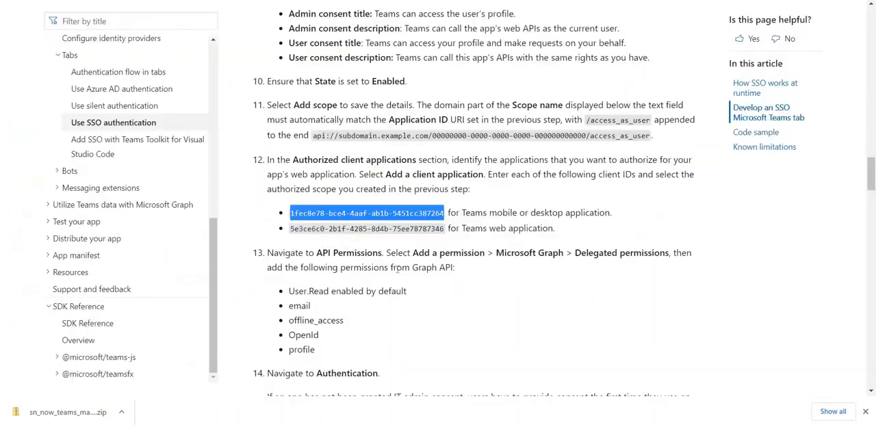
{"action": "left_click_drag", "start_coordinate": [291, 228], "coordinate": [445, 233]}
{"action": "key", "text": "ctrl+c"}
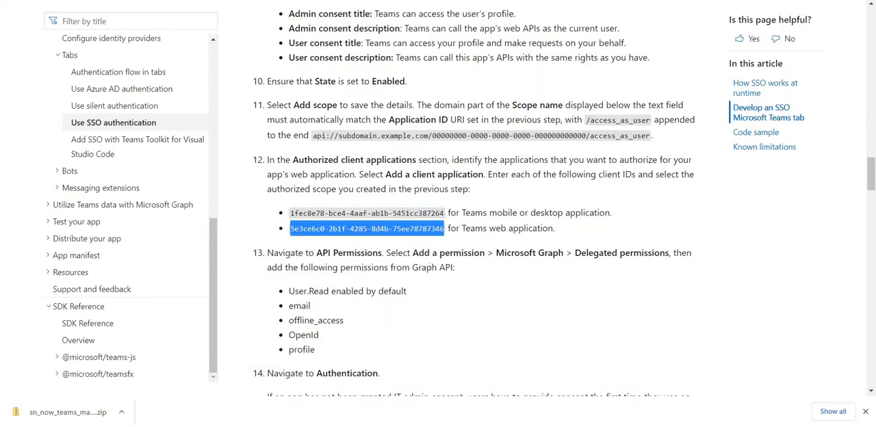
{"action": "key", "text": "ctrl+Tab"}
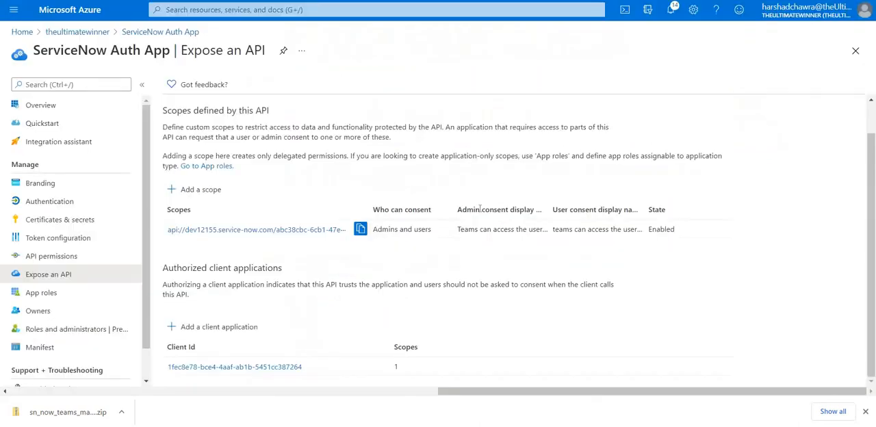
{"action": "left_click", "coordinate": [233, 327]}
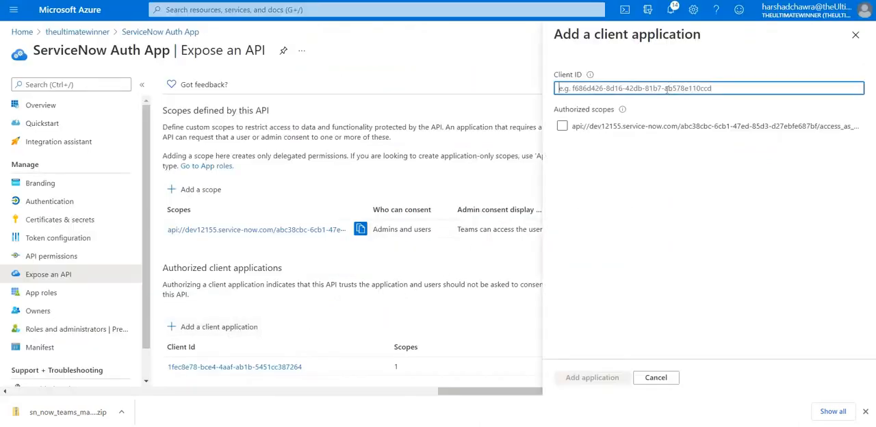
{"action": "key", "text": "ctrl+v"}
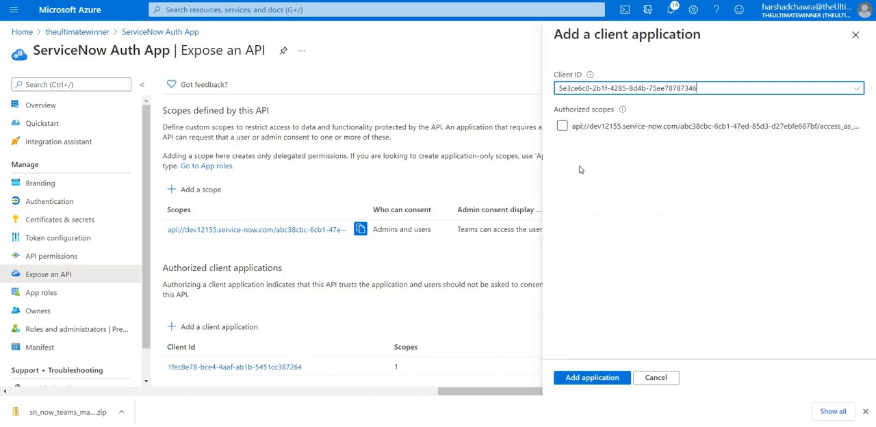
{"action": "left_click", "coordinate": [562, 126]}
{"action": "left_click", "coordinate": [592, 376]}
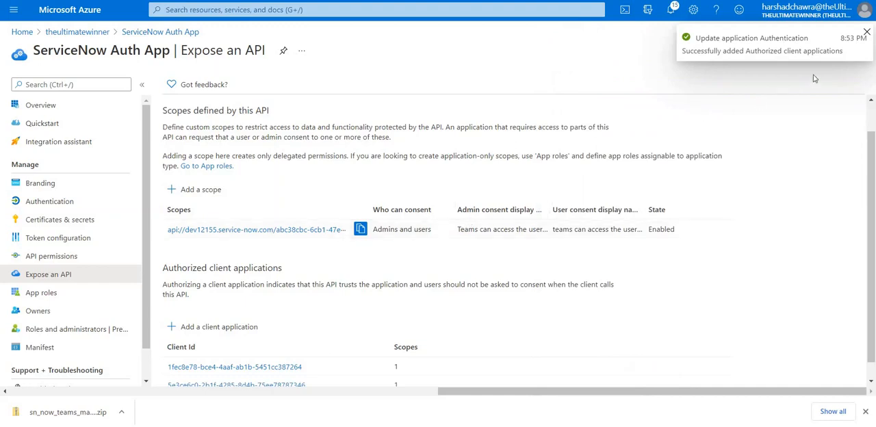
{"action": "scroll", "coordinate": [275, 322], "scroll_direction": "down", "scroll_amount": 1}
{"action": "scroll", "coordinate": [276, 321], "scroll_direction": "down", "scroll_amount": 1}
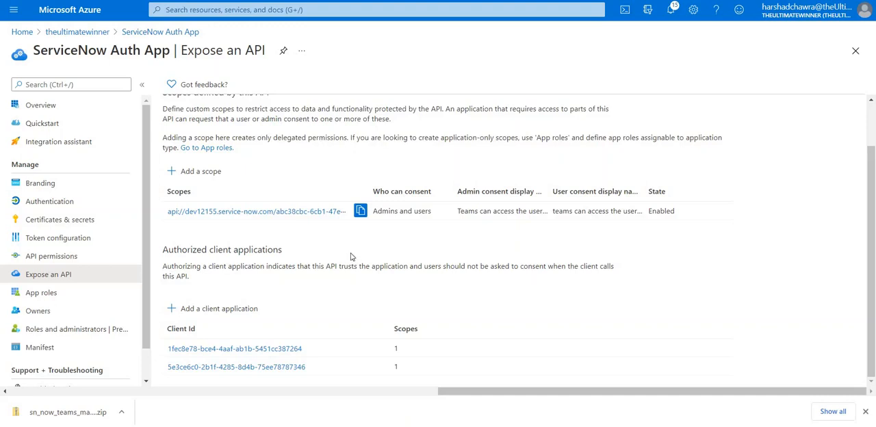
Switch to the ServiceNow instance and open the employee portal at dev12155.service-now.com/eesp in a duplicate browser tab
{"action": "key", "text": "ctrl+Tab"}
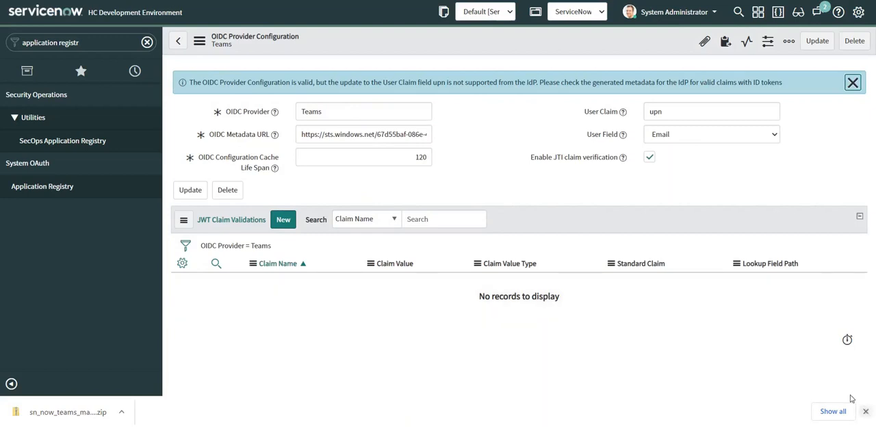
{"action": "left_click", "coordinate": [865, 411]}
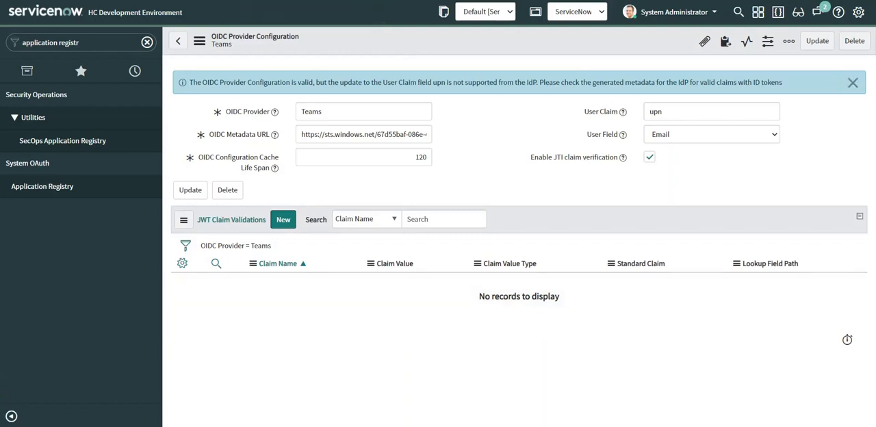
{"action": "right_click", "coordinate": [297, 0]}
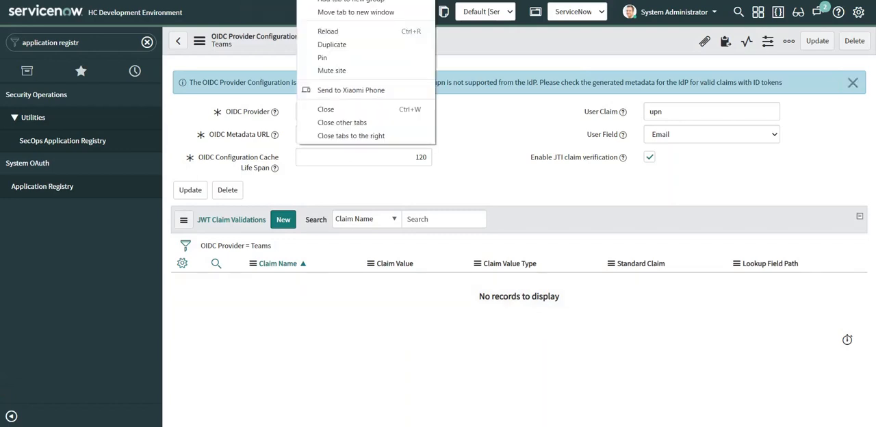
{"action": "left_click", "coordinate": [327, 42]}
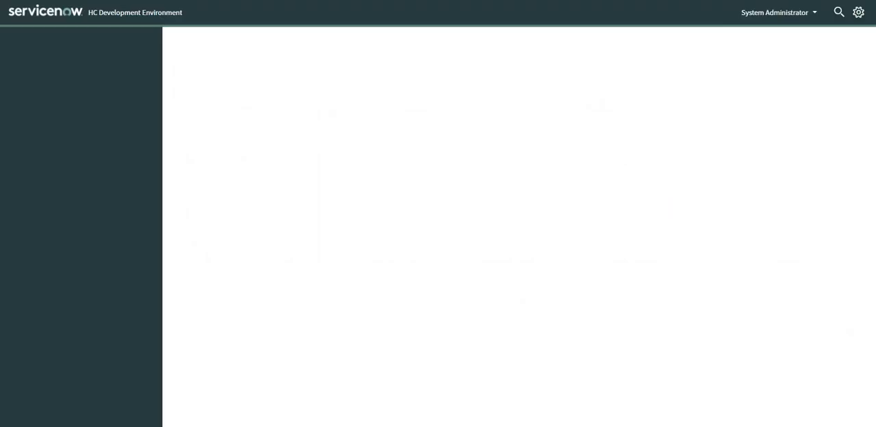
{"action": "key", "text": "BackSpace"}
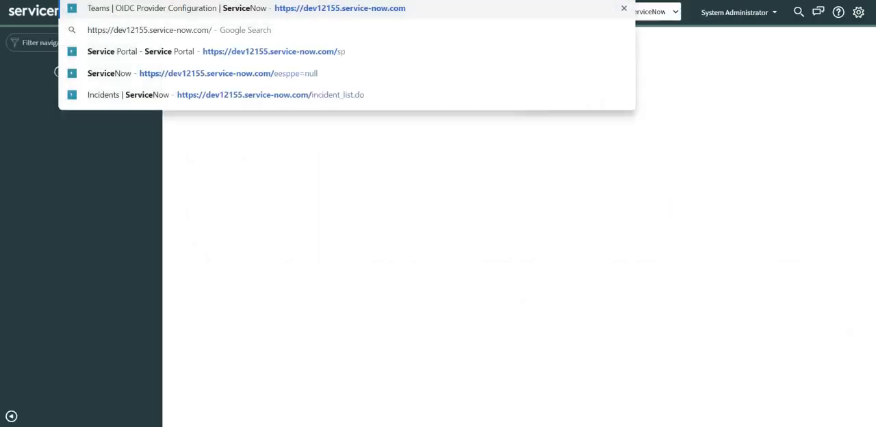
{"action": "type", "text": "eesp"}
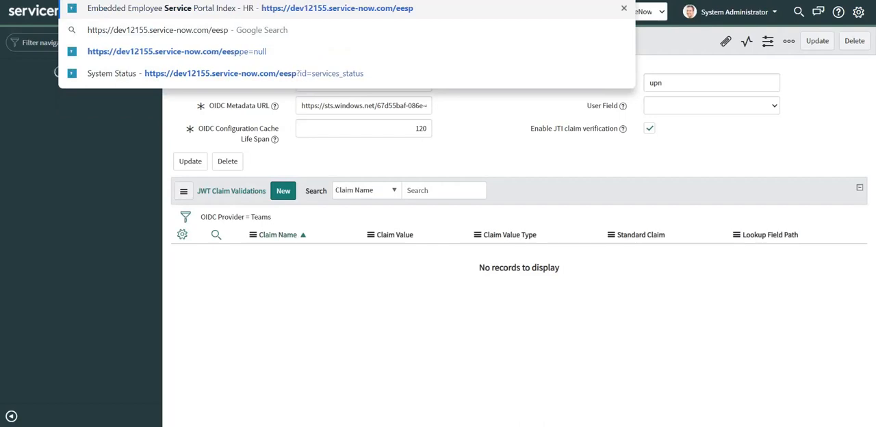
{"action": "key", "text": "Return"}
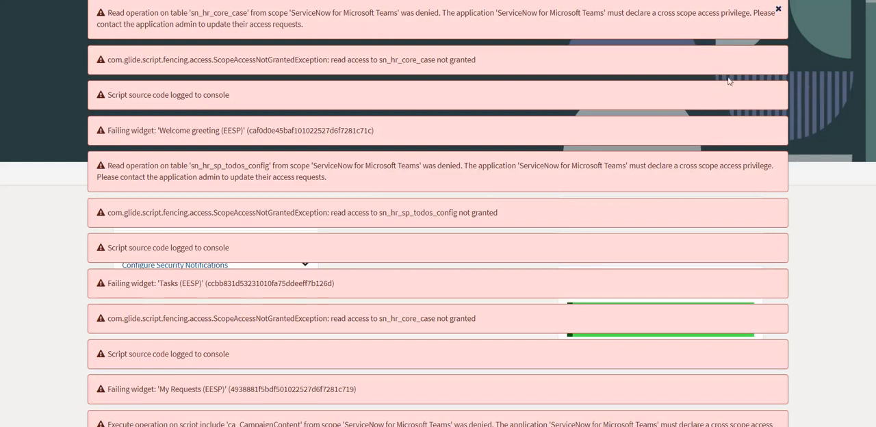
Dismiss the error messages covering the employee portal and expand its IT announcements, starting with Network Upgrade this weekend
{"action": "left_click", "coordinate": [778, 9]}
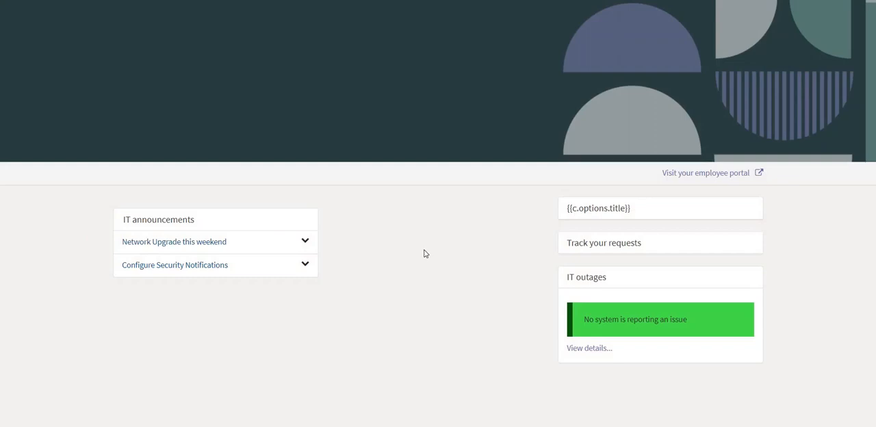
{"action": "left_click", "coordinate": [304, 241]}
{"action": "left_click", "coordinate": [304, 295]}
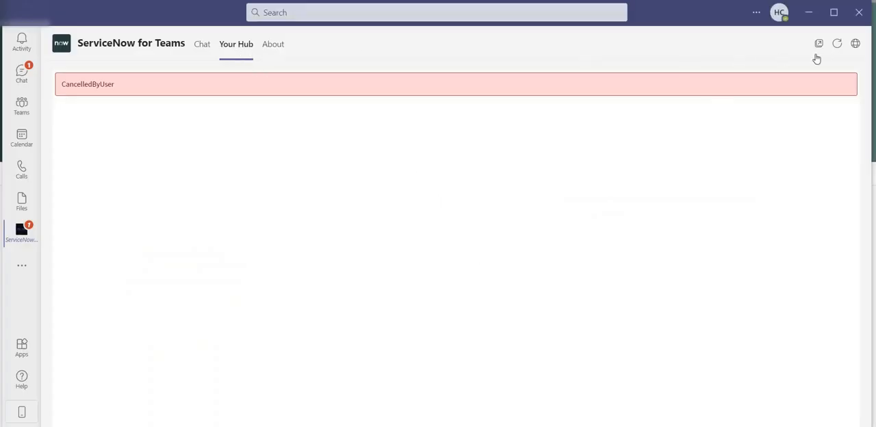
Switch to Microsoft Teams, reload Your Hub in ServiceNow for Teams, and clear the error messages to review the portal page
{"action": "left_click", "coordinate": [837, 45]}
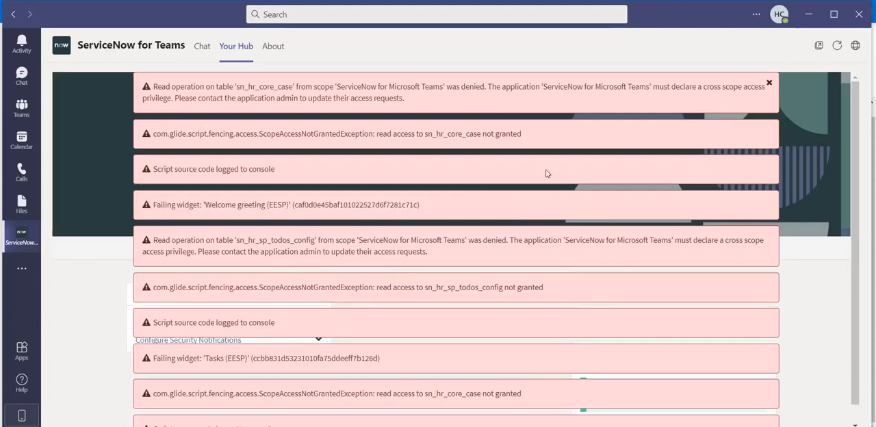
{"action": "left_click", "coordinate": [769, 84]}
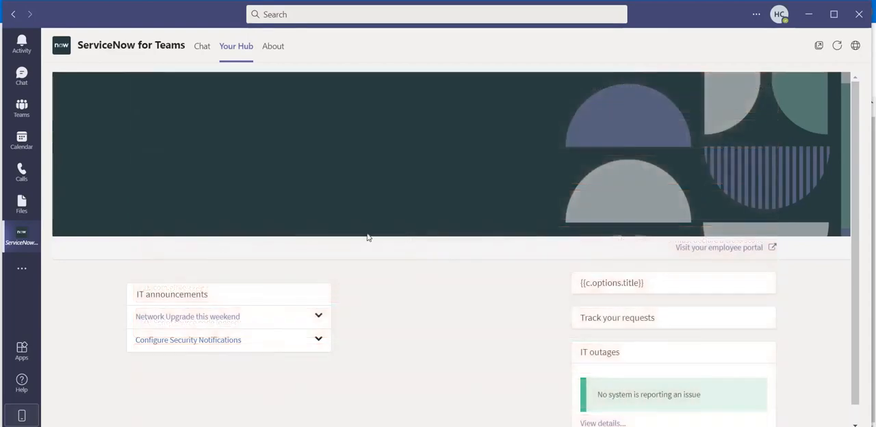
{"action": "scroll", "coordinate": [359, 237], "scroll_direction": "down", "scroll_amount": 1}
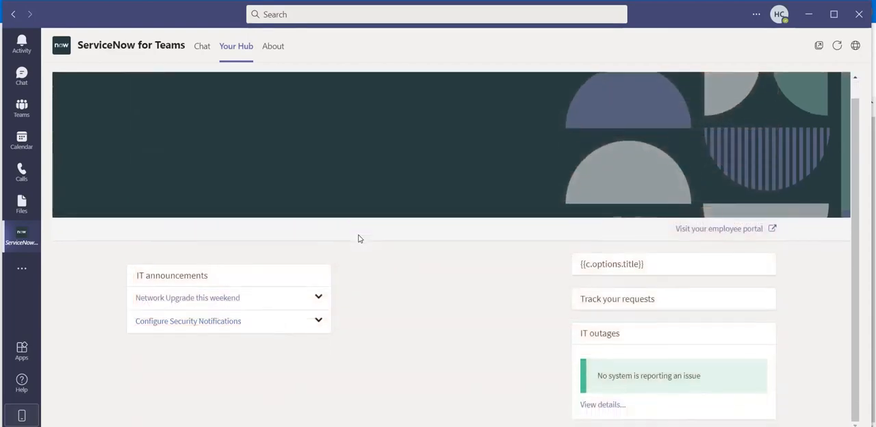
{"action": "scroll", "coordinate": [358, 239], "scroll_direction": "up", "scroll_amount": 1}
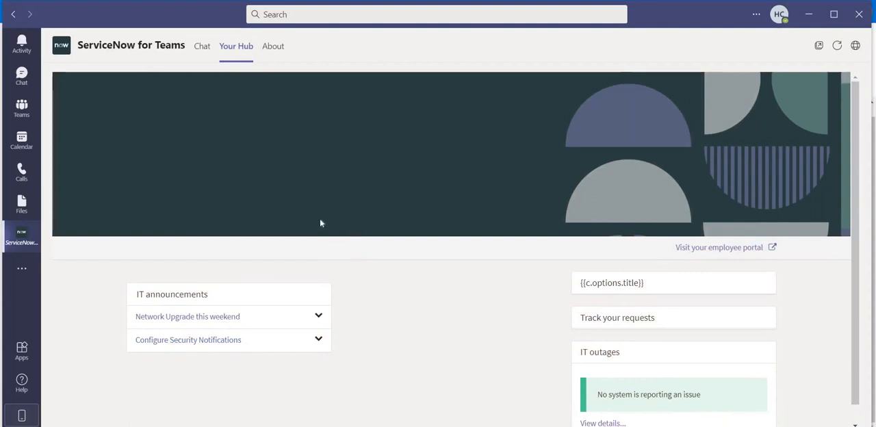
{"action": "scroll", "coordinate": [353, 219], "scroll_direction": "down", "scroll_amount": 1}
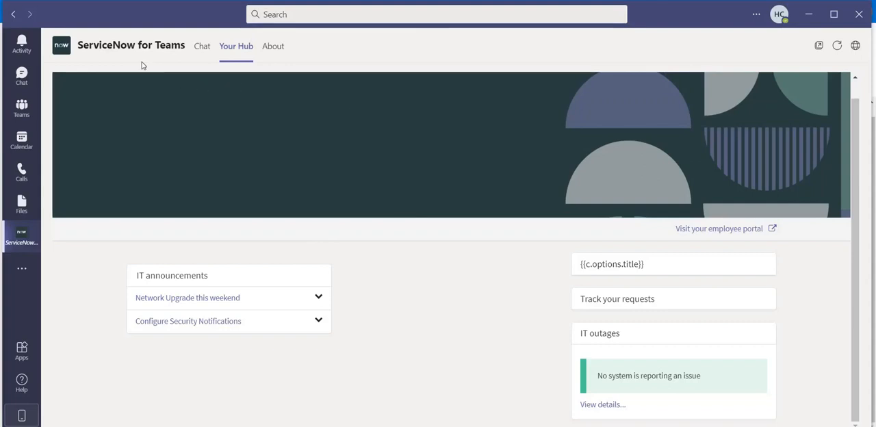
Switch to the ServiceNow instance and open the system properties table with sys_properties.list
{"action": "mouse_move", "coordinate": [86, 52]}
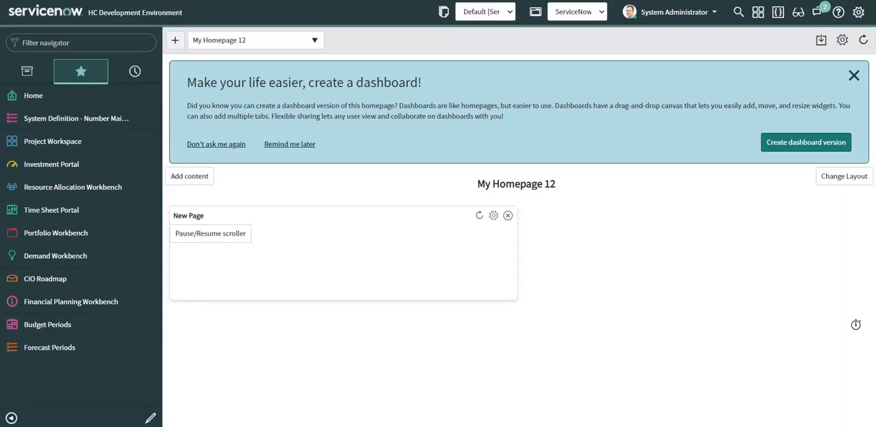
{"action": "left_click", "coordinate": [81, 43]}
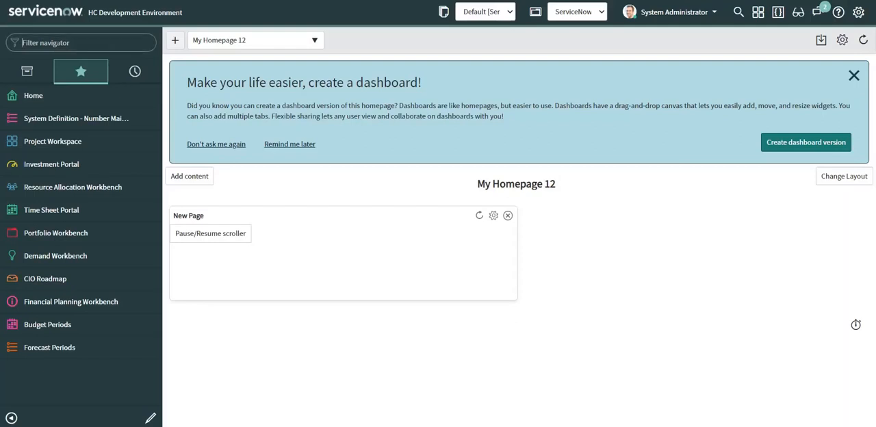
{"action": "type", "text": "sys_)"}
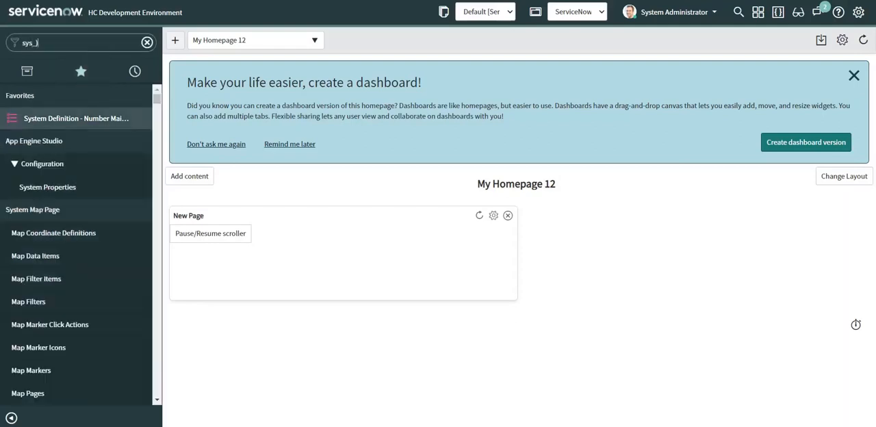
{"action": "type", "text": "propert"}
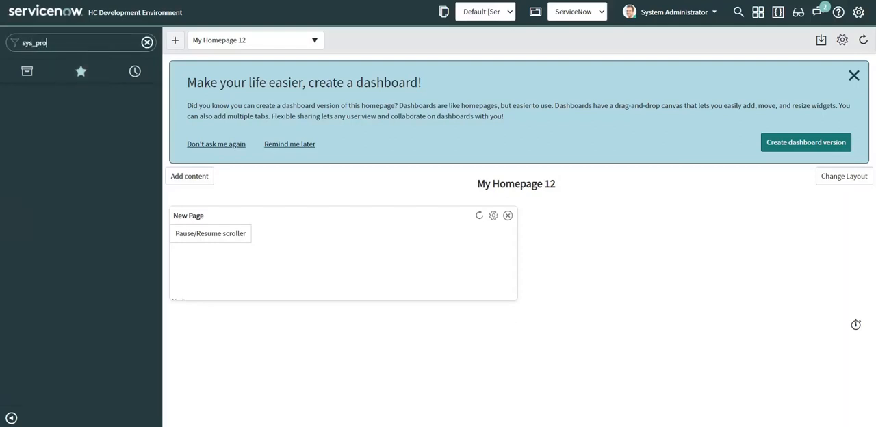
{"action": "type", "text": "ies.list"}
{"action": "key", "text": "Return"}
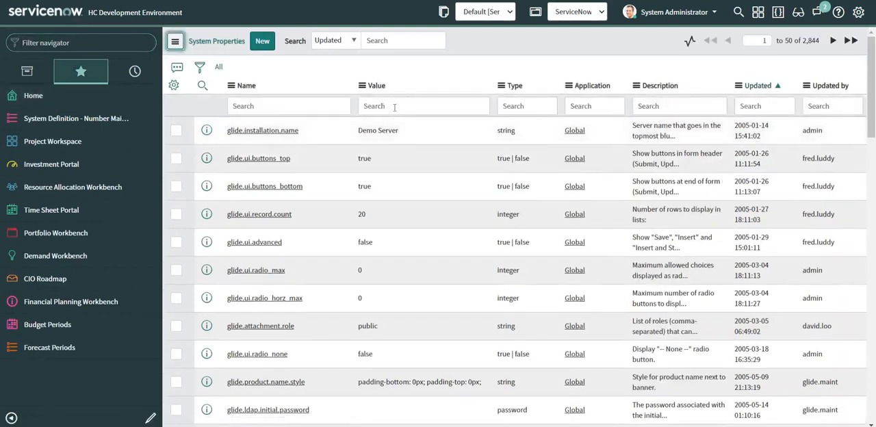
Filter the system properties to records whose value is exactly eesp, using =eesp
{"action": "left_click", "coordinate": [392, 106]}
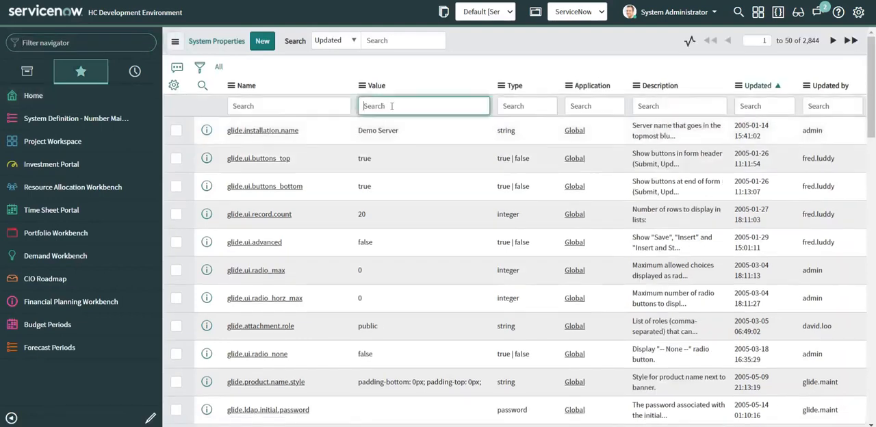
{"action": "type", "text": "=eesp"}
{"action": "key", "text": "Return"}
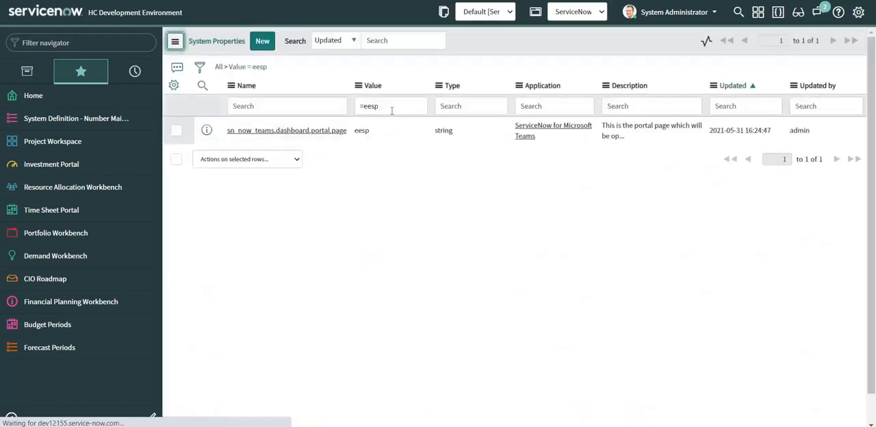